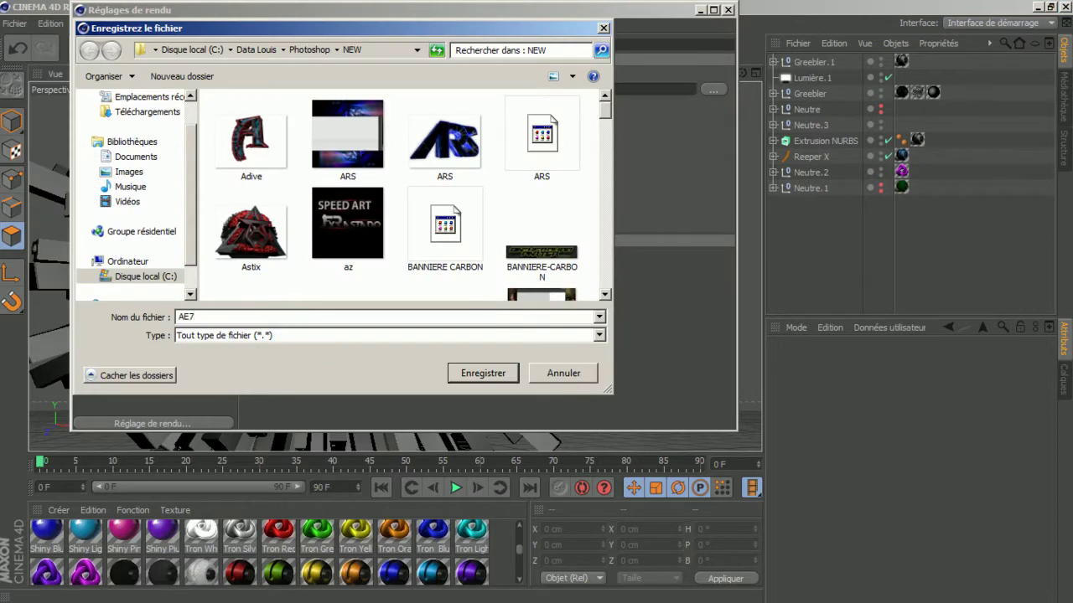
Step: Open the render output settings, adjust the output preset, and render the scene to the picture viewer
click(116, 61)
click(259, 60)
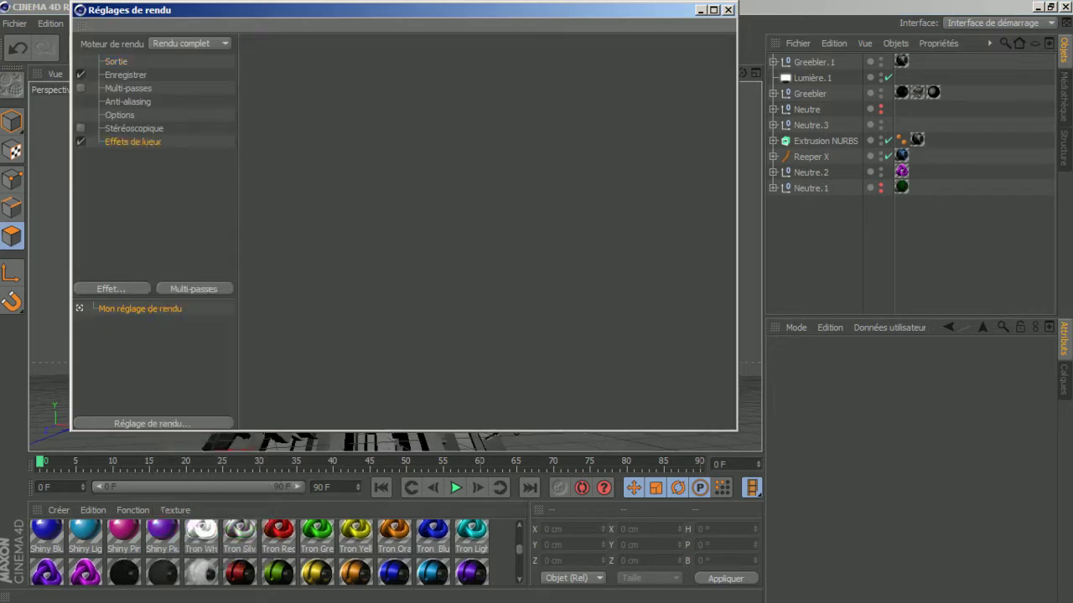
key(shift+r)
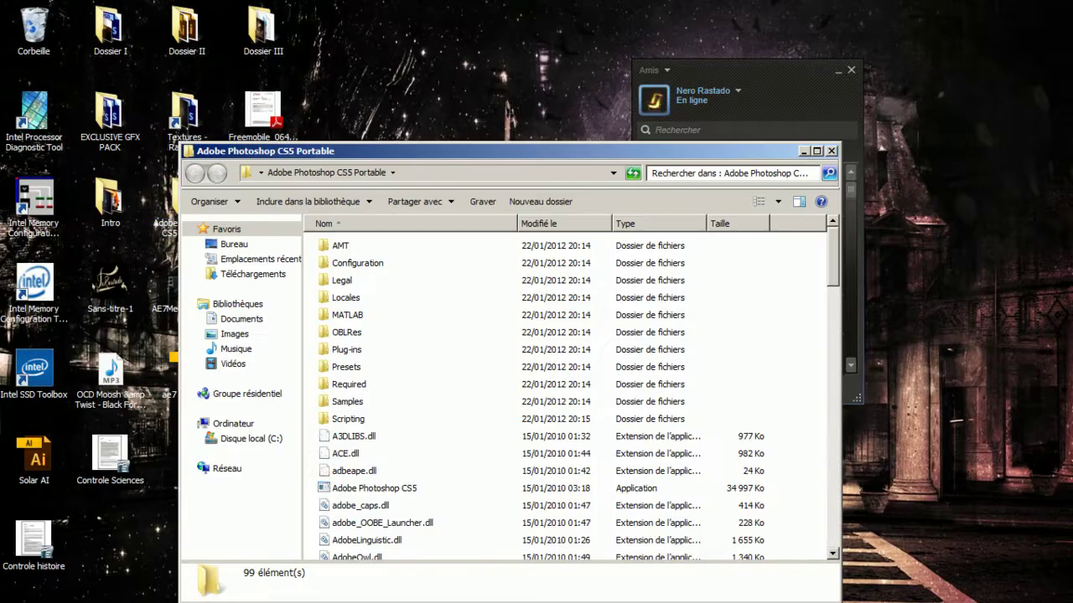
Step: Launch Adobe Photoshop CS5 and open the SeKoDZN 1K Pack file
click(374, 488)
scroll(713, 290, up, 2)
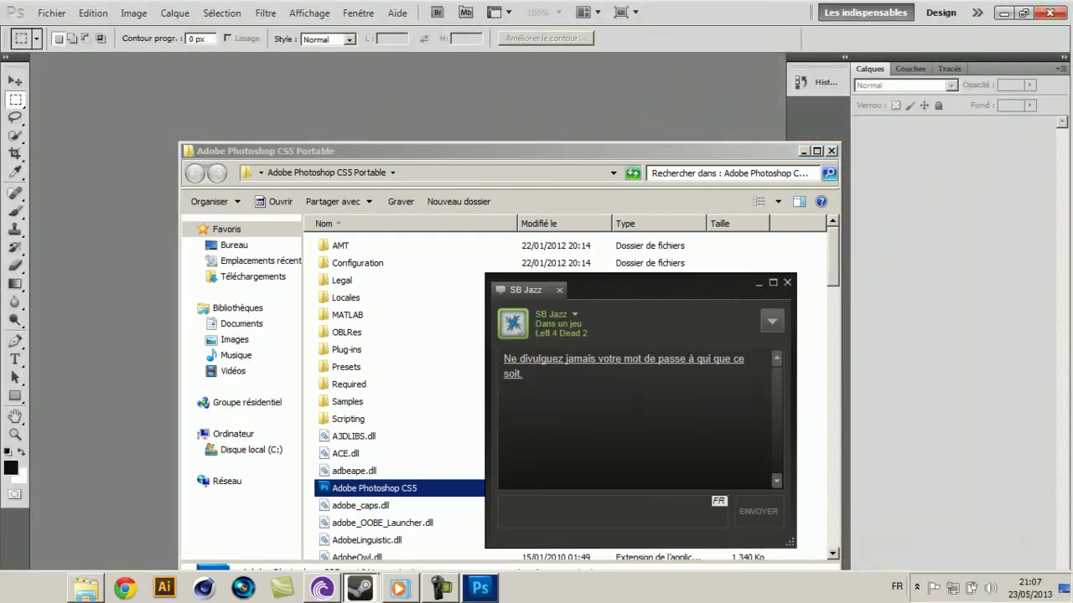
click(51, 13)
click(63, 42)
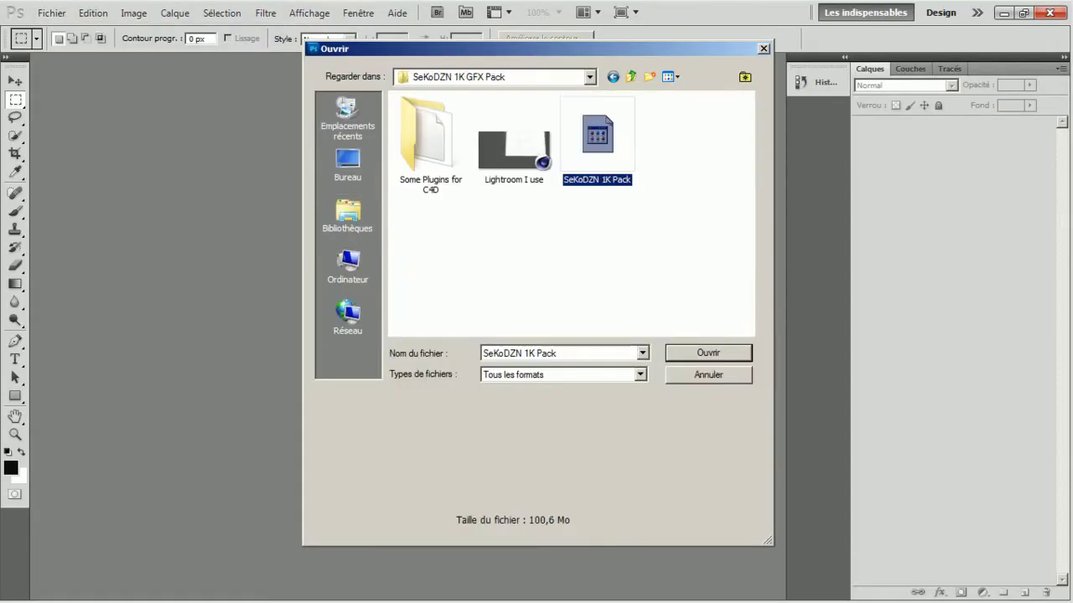
double_click(597, 134)
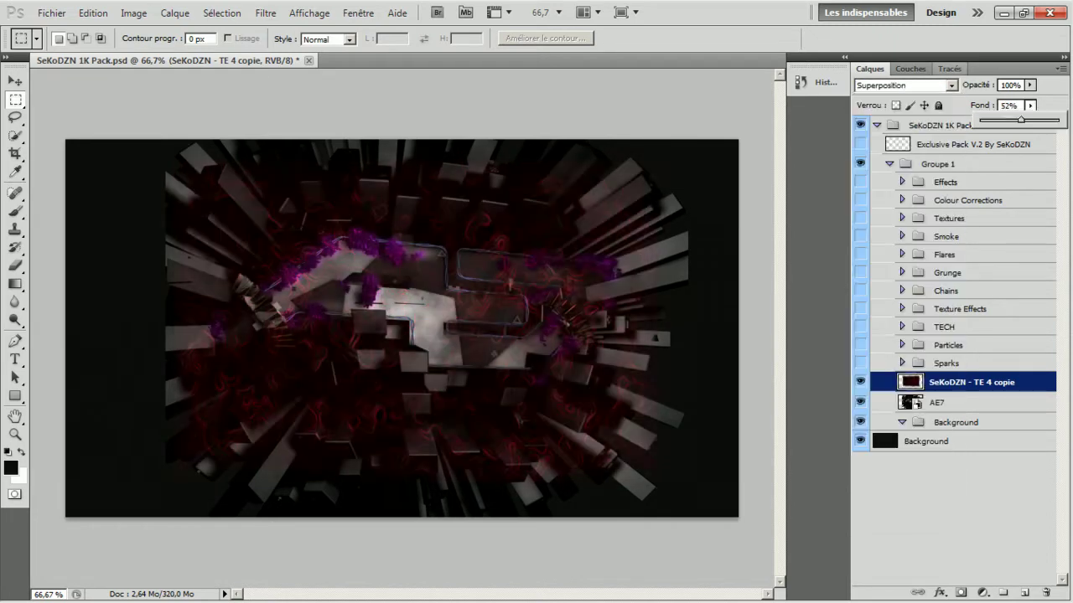
Step: Lower the fill of the SeKoDZN - TE 4 copie layer to 26% and try the SeKoDZN - Smoke 2 layer
drag(1021, 119, 1006, 120)
key(e)
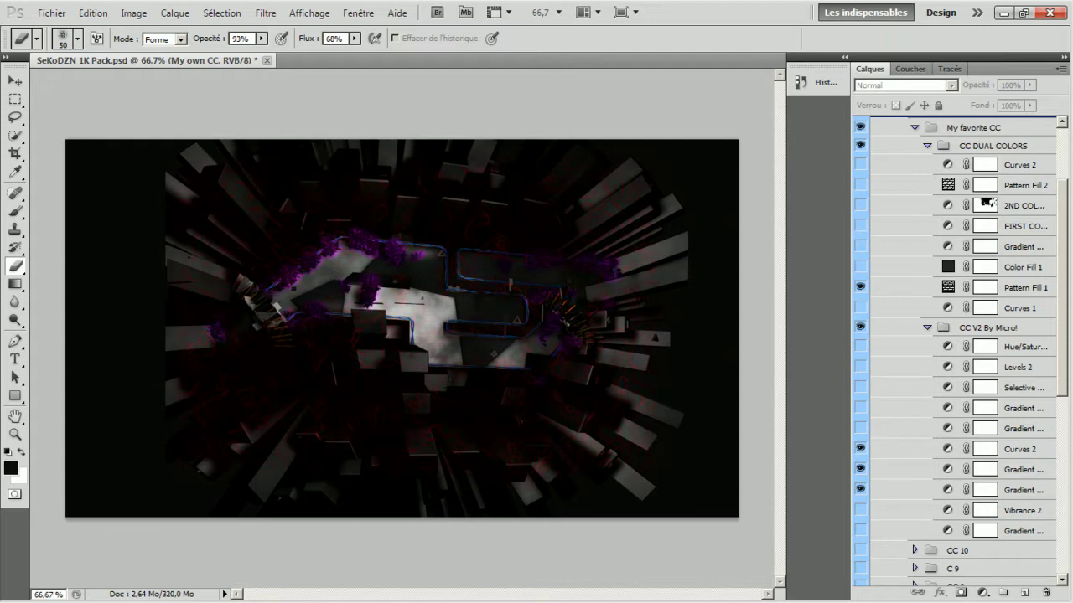
click(980, 421)
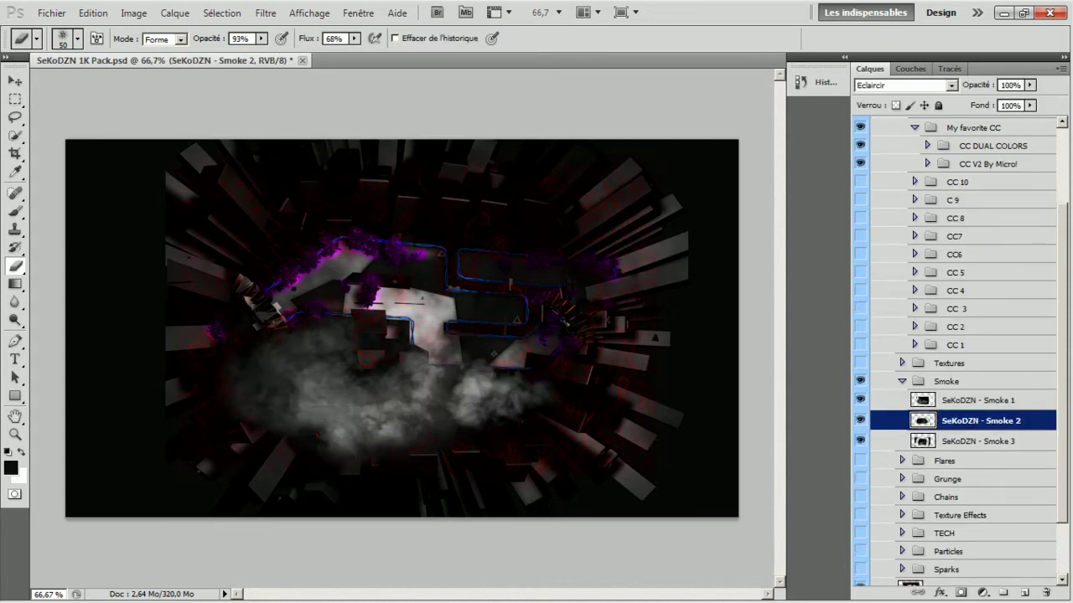
key(v)
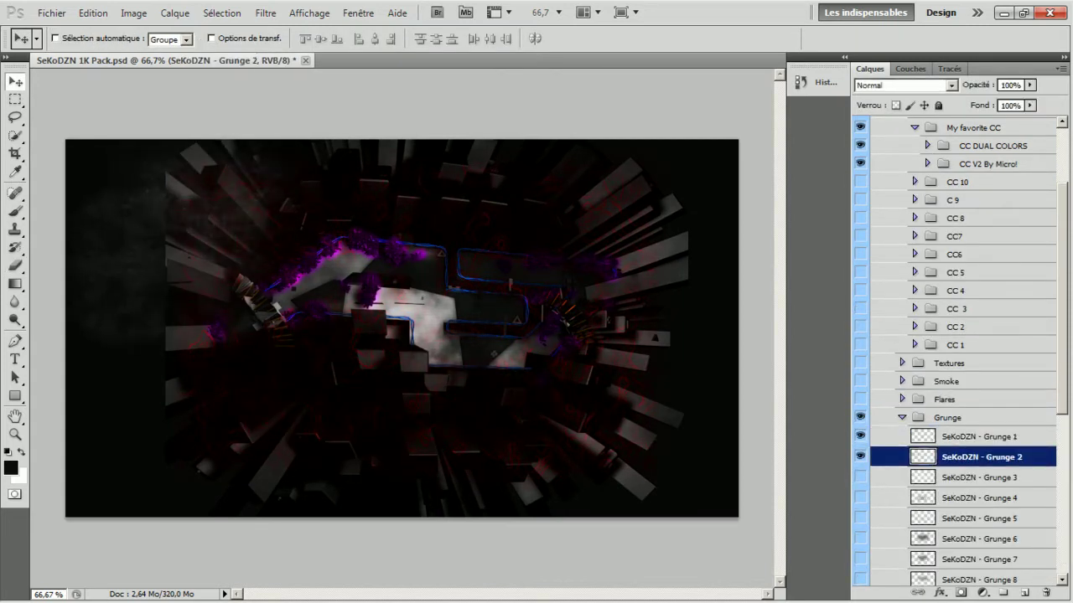
Step: Go down through the grunge layers in turn to the SeKoDZN - Grunge 6 layer
key(alt+bracketleft)
key(alt+bracketleft)
key(alt+bracketleft)
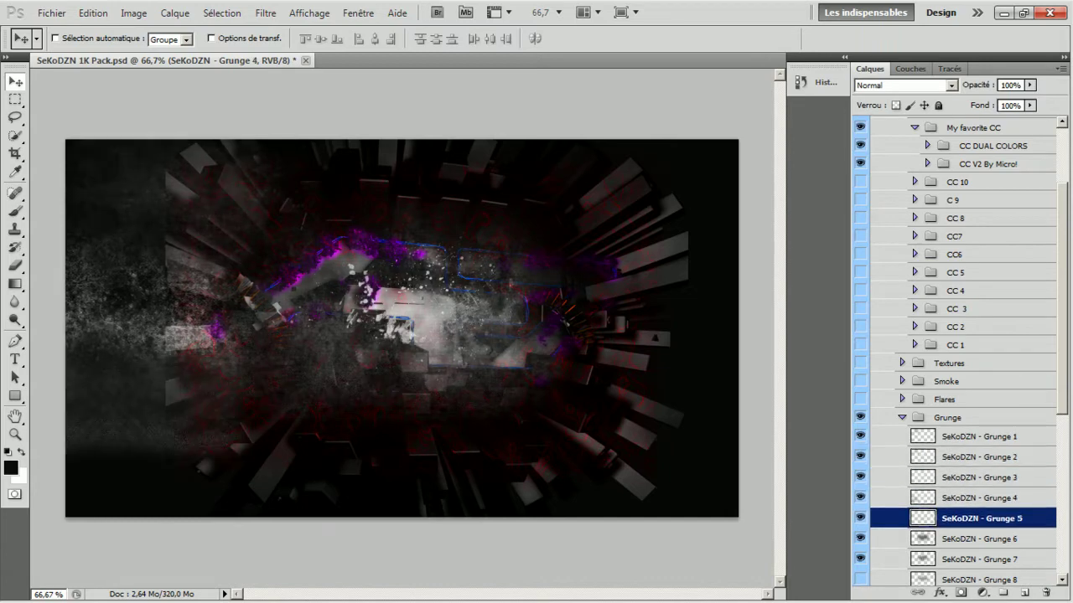
key(alt+bracketleft)
Step: Try blend modes such as Lumière tamisée on the Grunge group, settling on Normal with 75% opacity
key(shift+plus)
key(shift+plus)
key(shift+8)
key(shift+2)
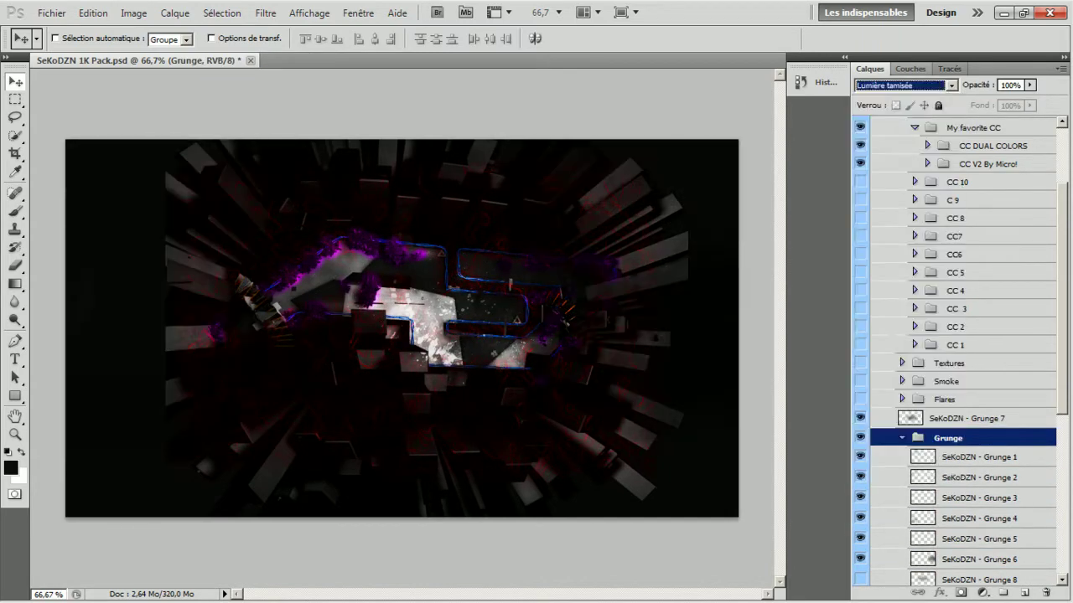
key(Escape)
Step: Select the AE7 render layer and soften its outer edges with the Eraser
scroll(955, 335, down, 5)
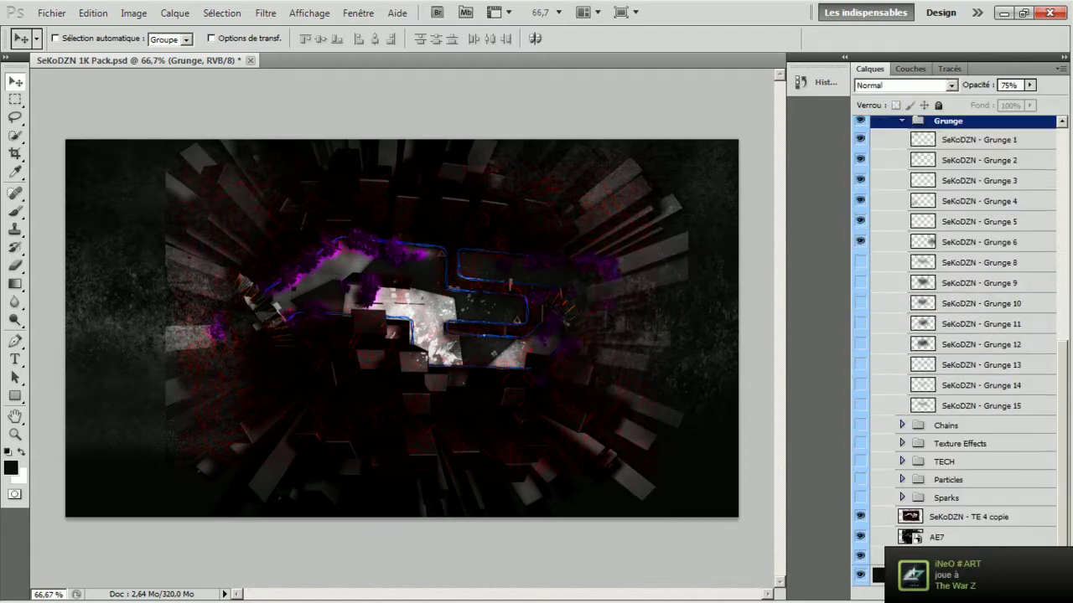
click(936, 537)
key(e)
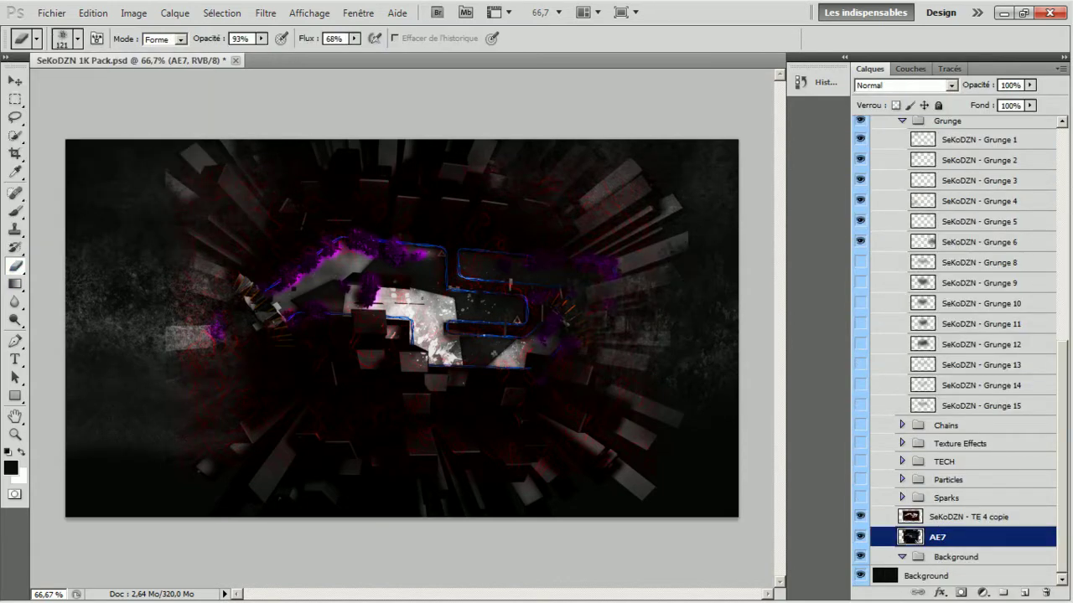
Step: Show the Grunge 12 and Grunge 11 layers and set Grunge 11's blend mode to Lumière tamisée
click(860, 344)
click(860, 323)
click(981, 323)
click(903, 85)
click(897, 223)
key(v)
click(904, 84)
click(888, 289)
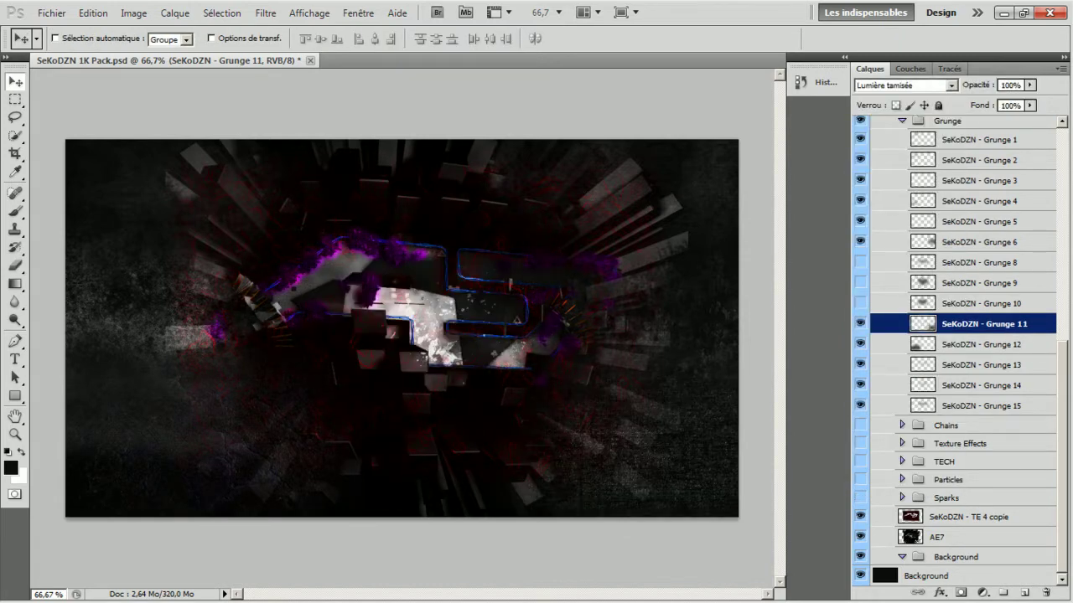
Step: Move down through the grunge layers from Grunge 11 to the SeKoDZN - Grunge 15 layer
key(alt+bracketleft)
key(alt+bracketleft)
key(alt+bracketleft)
key(alt+bracketleft)
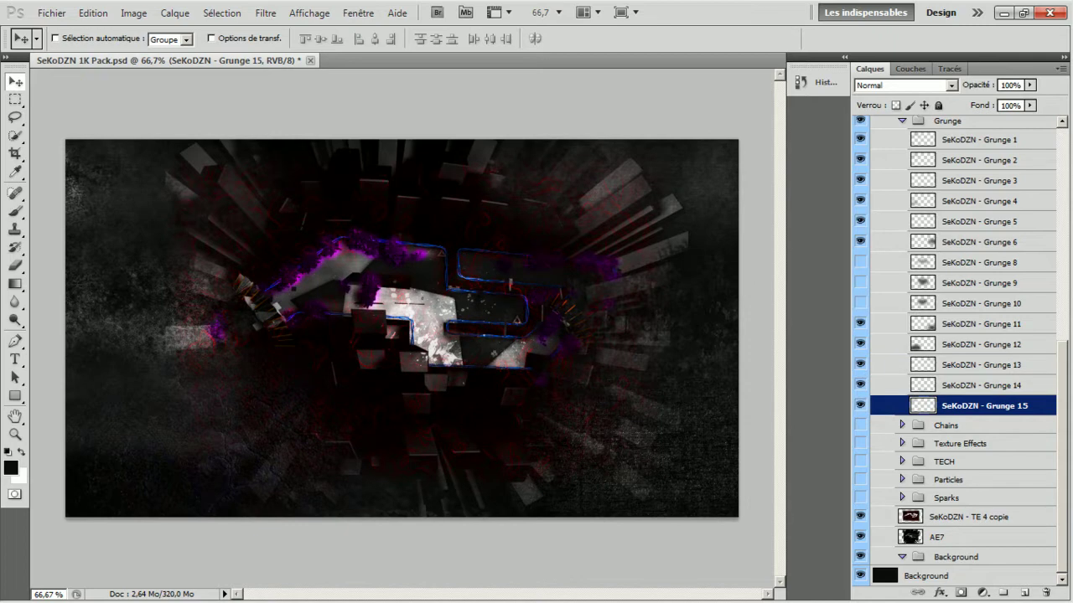
Step: Show the Grunge 8 layer, set its blend mode to Lumière tamisée, and reduce its fill to 50%
click(860, 263)
click(981, 262)
click(904, 84)
click(889, 289)
drag(1030, 105, 990, 120)
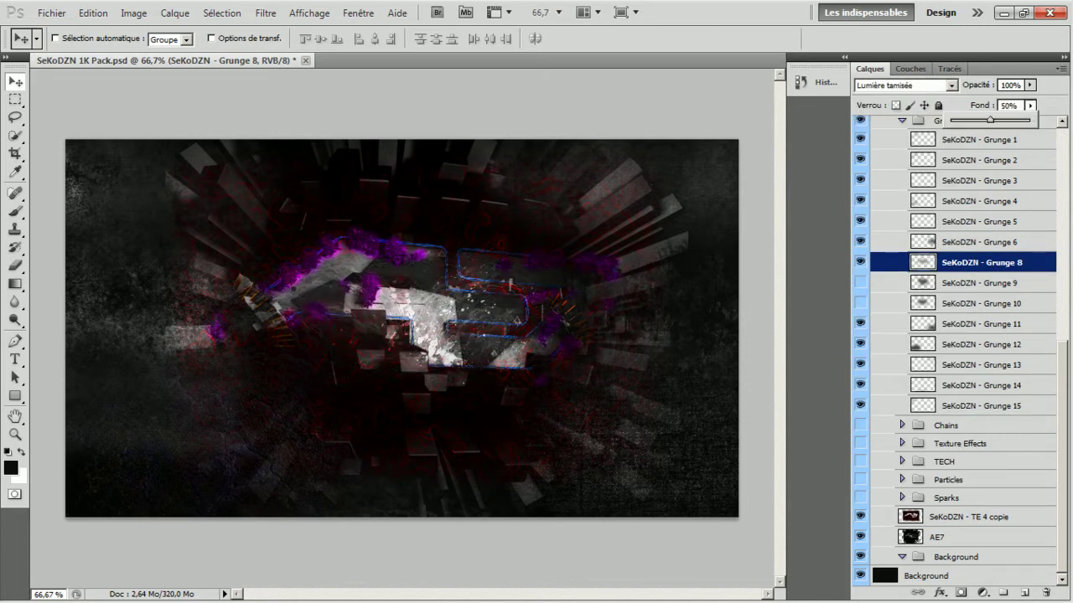
Step: Collapse the Grunge group and select the New Moon's CC group inside the CC6 colour correction
click(902, 120)
scroll(956, 335, up, 5)
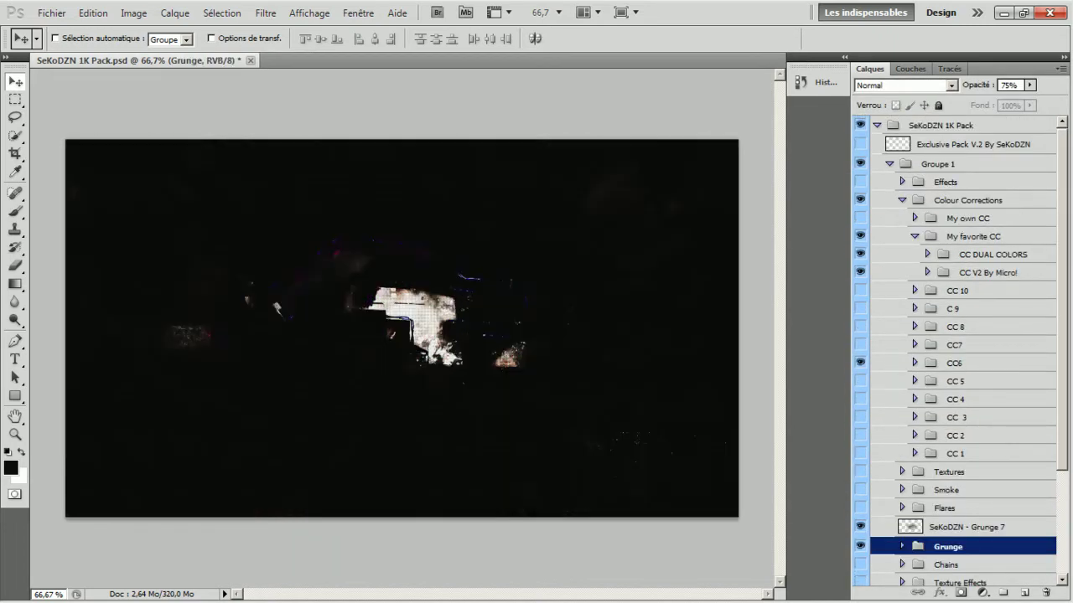
ctrl+click(277, 309)
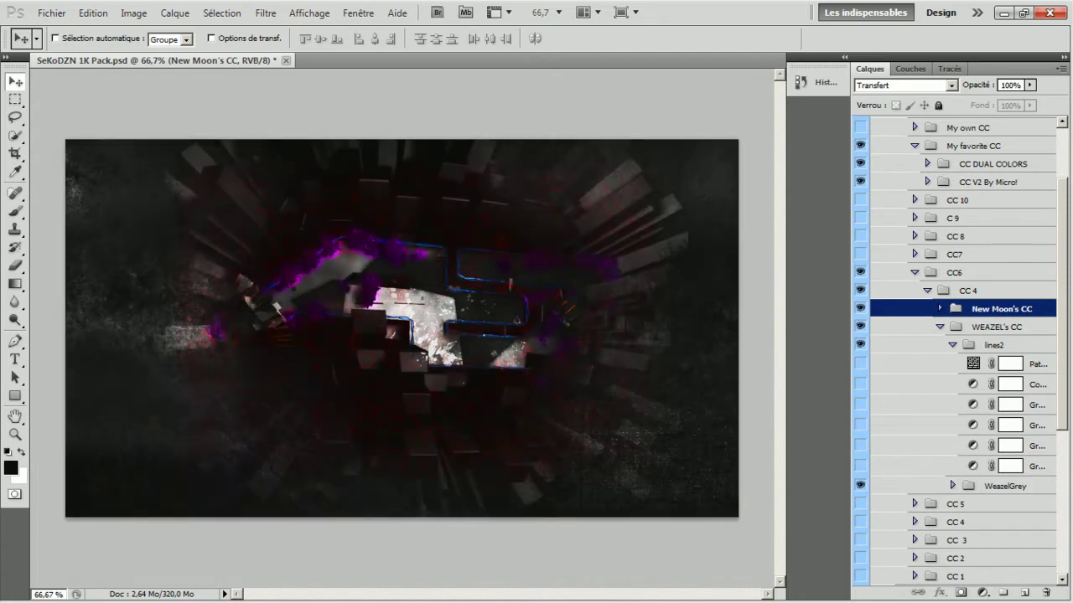
Step: Show the pattern layer and the second gradient map in the lines2 group, and open the gradient map's fill setting
click(860, 363)
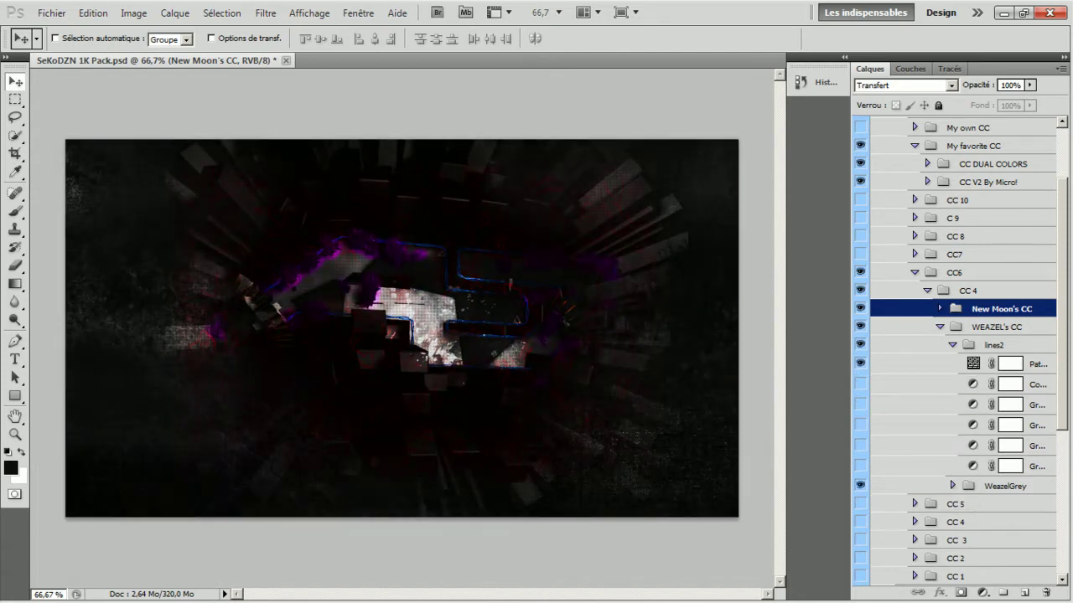
click(860, 425)
click(1036, 425)
click(1030, 105)
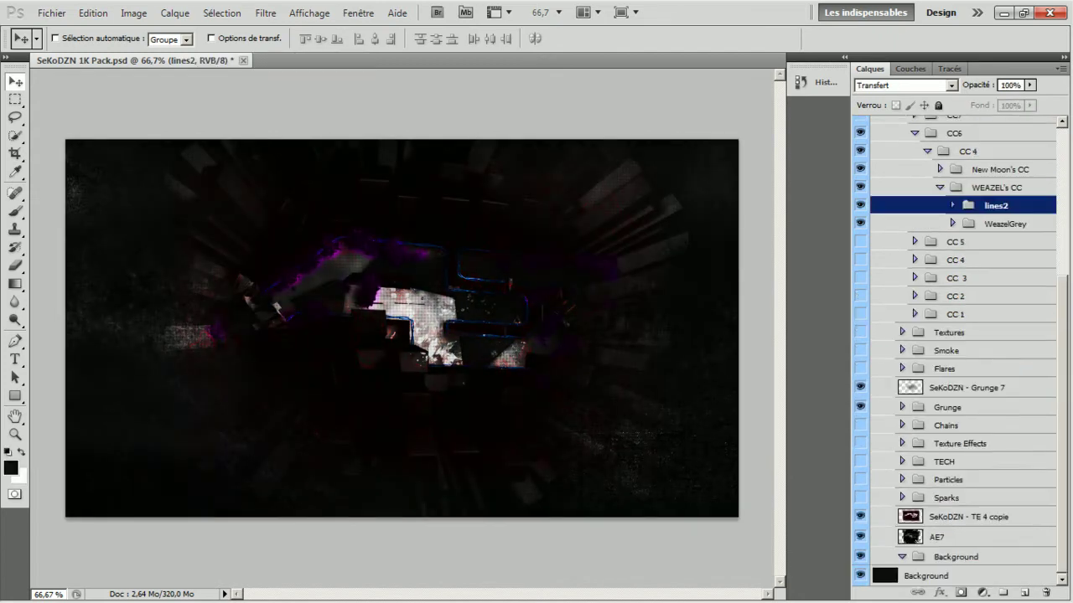
Step: Duplicate the AE7 layer and apply the Diagonales filter to the copy with its first and third parameters set to 10
right_click(922, 558)
click(888, 275)
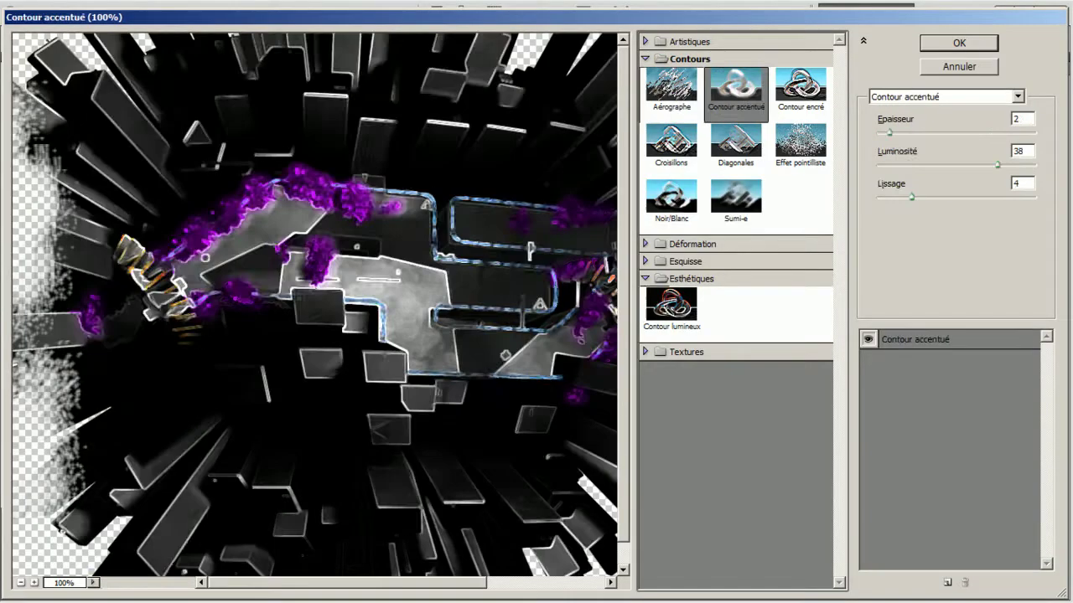
click(736, 140)
click(1022, 119)
text(10)
key(Tab)
key(Tab)
text(10)
key(shift+Tab)
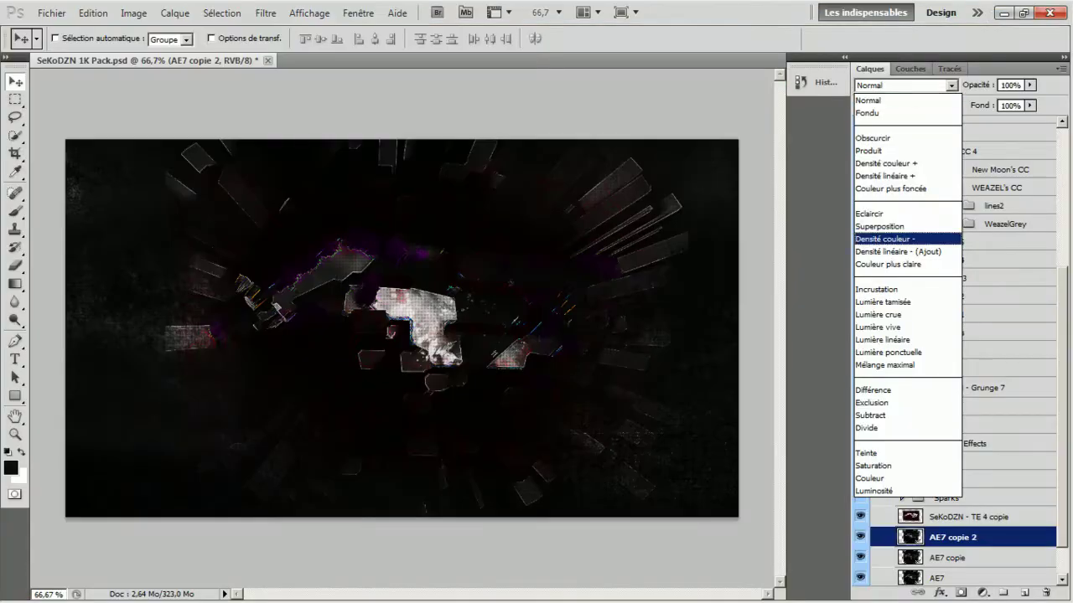
Step: Set the AE7 copie 2 layer's blend mode to Eclaircir and toggle its visibility
click(897, 245)
click(860, 537)
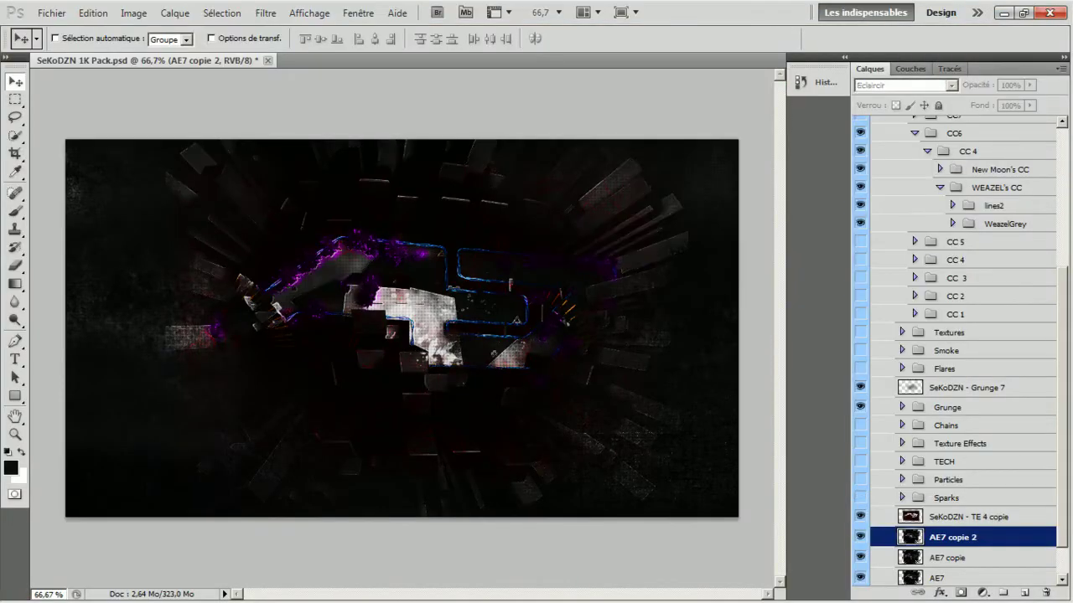
Step: Apply a colour balance to the highlights of the SeKoDZN - TE 4 copie layer with levels +100, +9 and -100
click(955, 517)
click(133, 13)
click(370, 136)
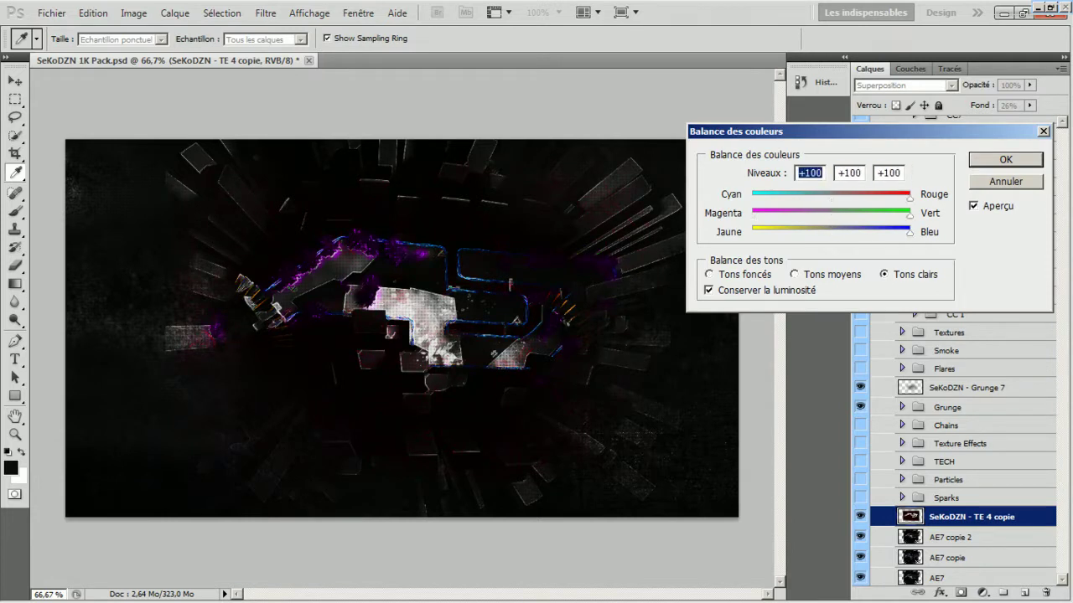
key(ctrl+3)
key(shift+Tab)
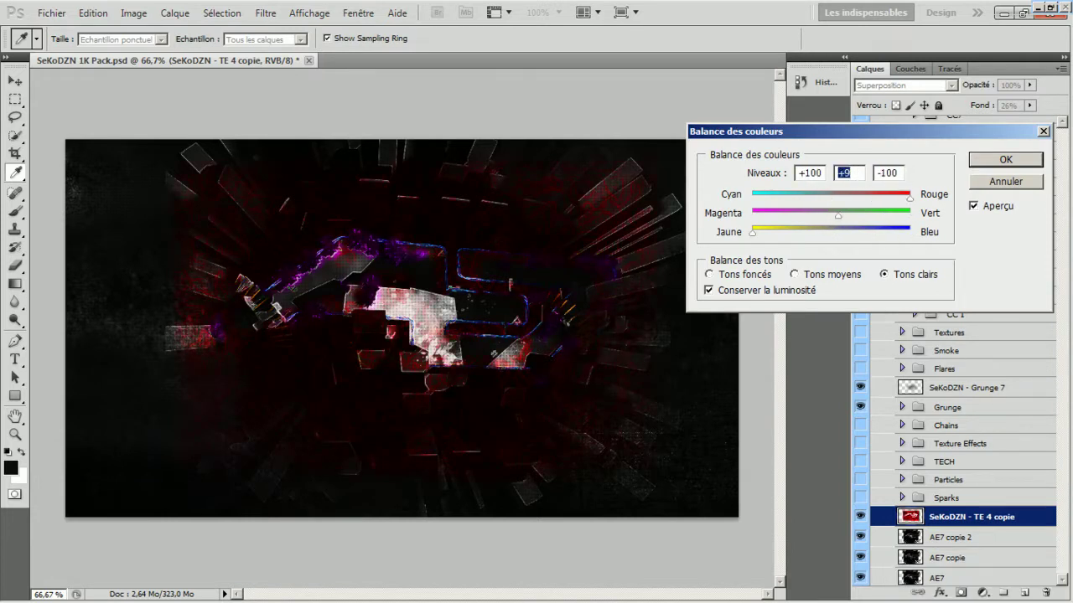
key(Return)
Step: Apply a tinted Black and White adjustment to SeKoDZN - TE 4 copie with hue 184 and saturation 85%, and reduce its fill to 19%
click(134, 12)
click(370, 151)
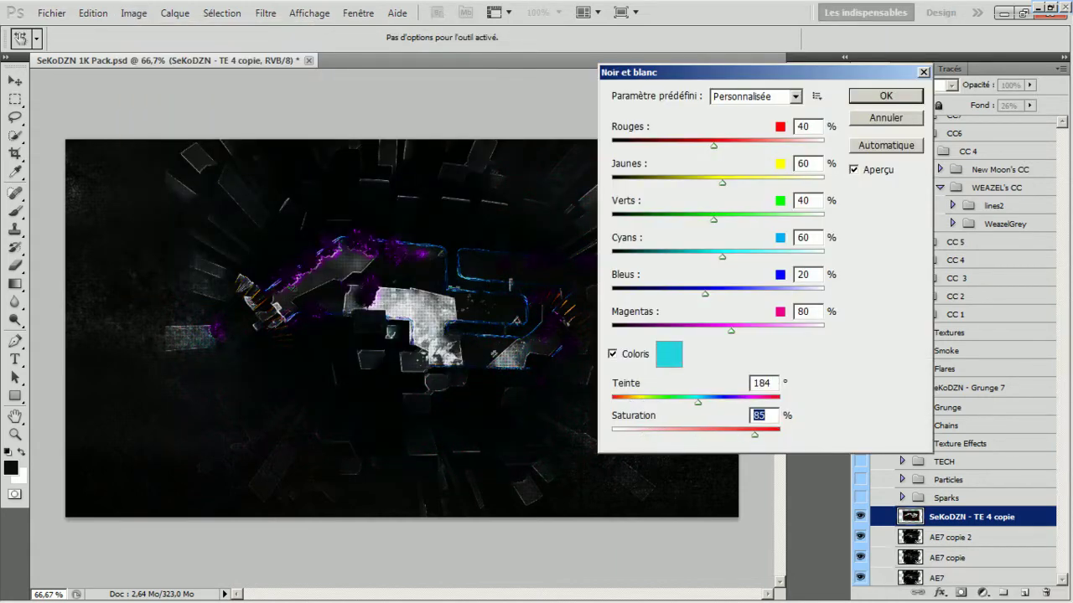
key(Return)
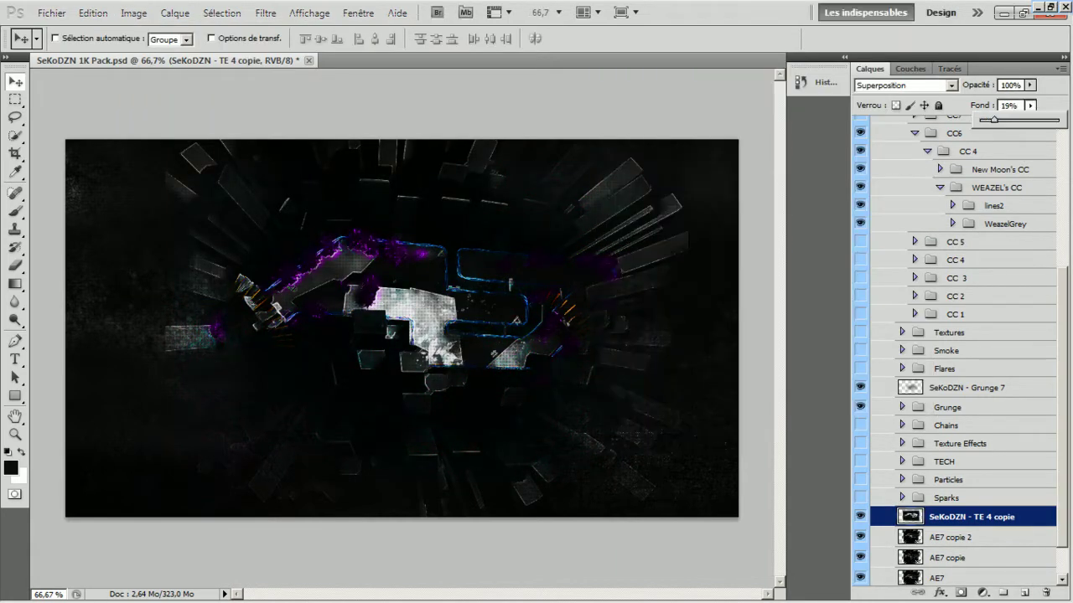
Step: Show the Lava Effect in the New Moon's CC group and try several preset gradients on its Lava gradient map
click(940, 169)
drag(860, 187, 860, 205)
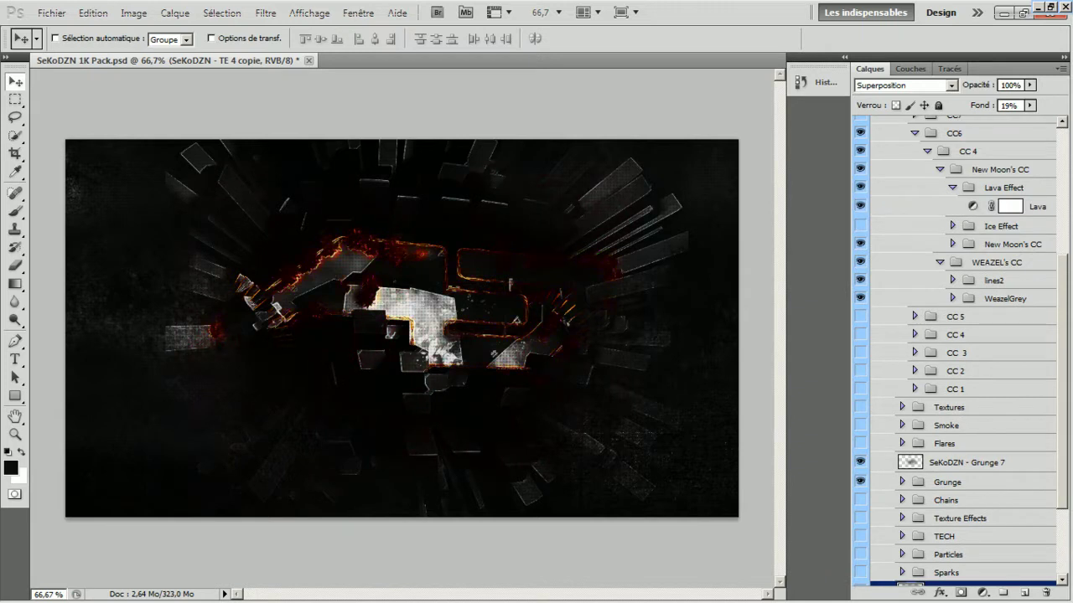
double_click(972, 205)
click(657, 147)
click(682, 147)
click(707, 148)
click(757, 122)
key(Return)
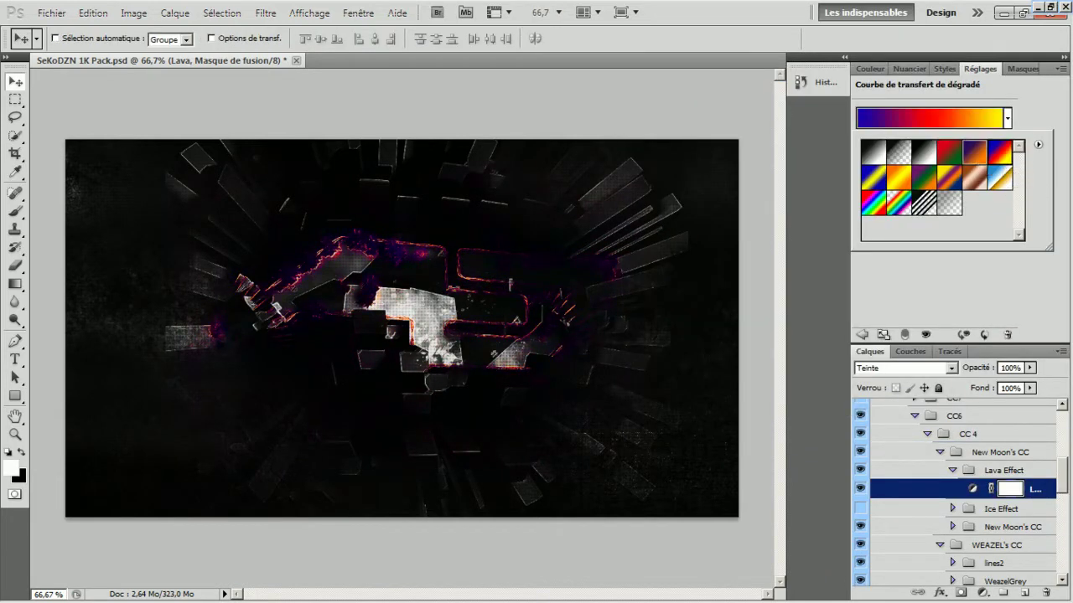
Step: Reopen the Lava gradient map's editor and try further preset gradients from the preset collection
click(930, 118)
click(922, 97)
click(833, 123)
click(682, 147)
click(808, 122)
click(732, 123)
click(928, 126)
click(1006, 118)
click(908, 203)
Step: Try moving the Lava gradient's colour stops and recolouring the end stop to purple 740560
click(930, 118)
drag(801, 340, 758, 340)
double_click(922, 340)
click(891, 201)
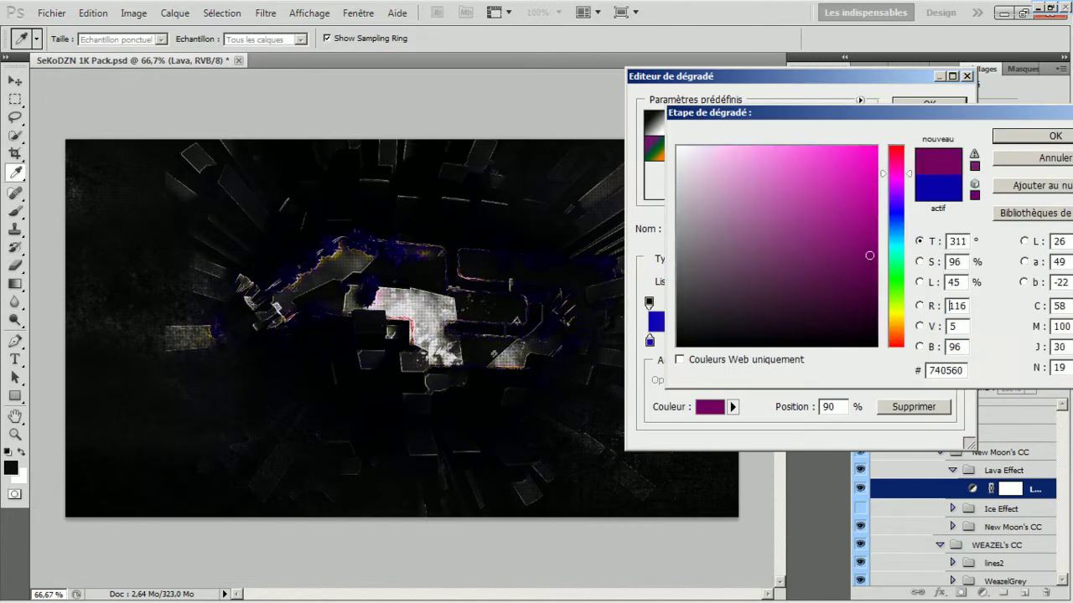
click(1034, 110)
drag(922, 340, 885, 340)
click(929, 126)
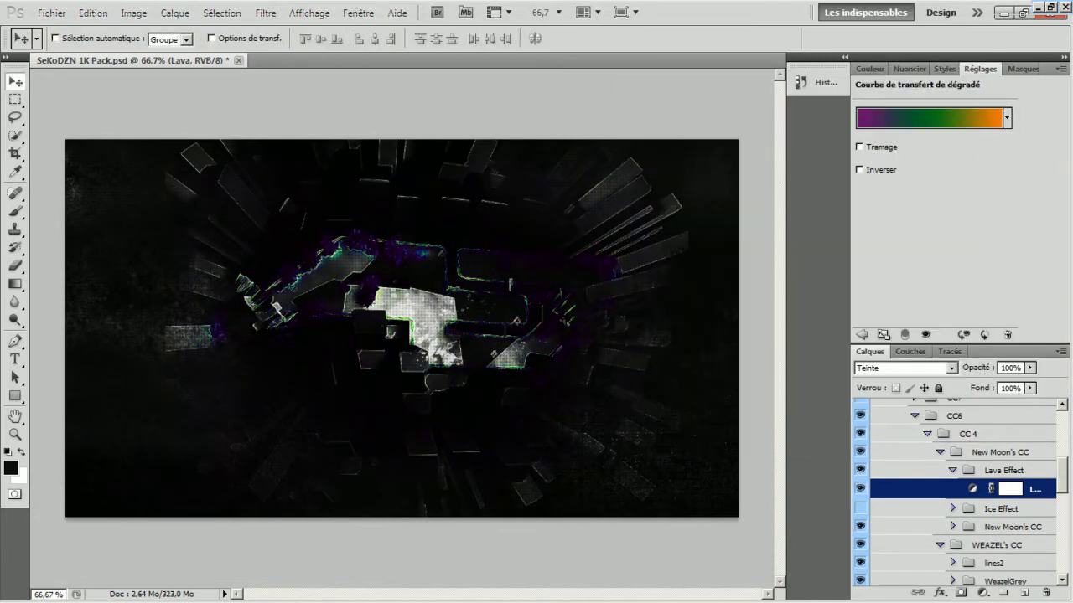
Step: Try two other preset gradients on the Lava gradient map
click(930, 118)
click(782, 148)
click(731, 147)
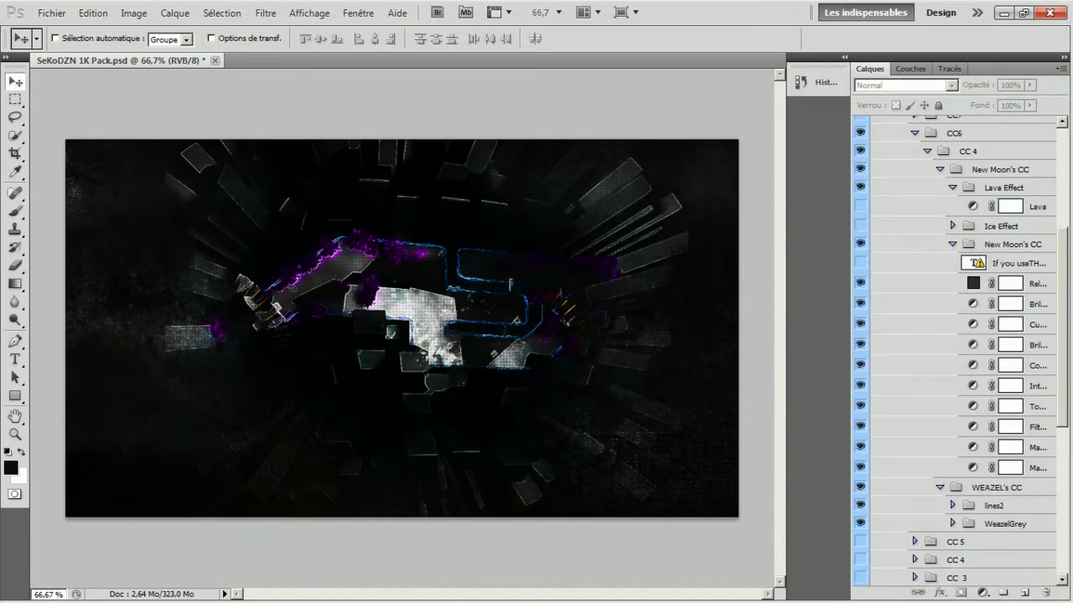
Step: Toggle the two lowest gradient maps of the lines2 group and set Gradient Map 1's fill to 52%
scroll(955, 352, down, 5)
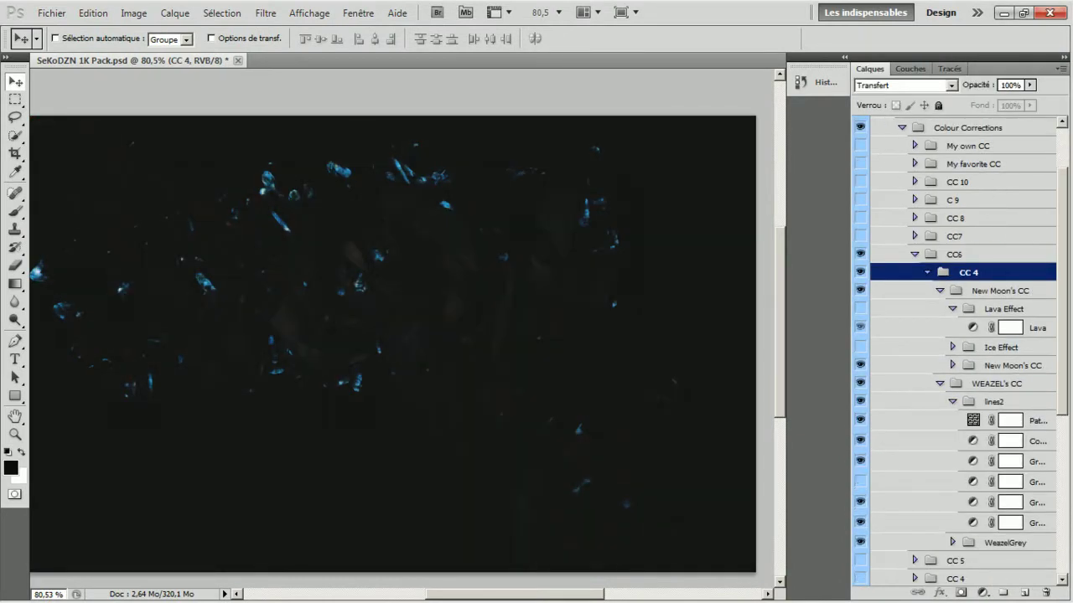
click(860, 502)
click(860, 523)
click(1010, 502)
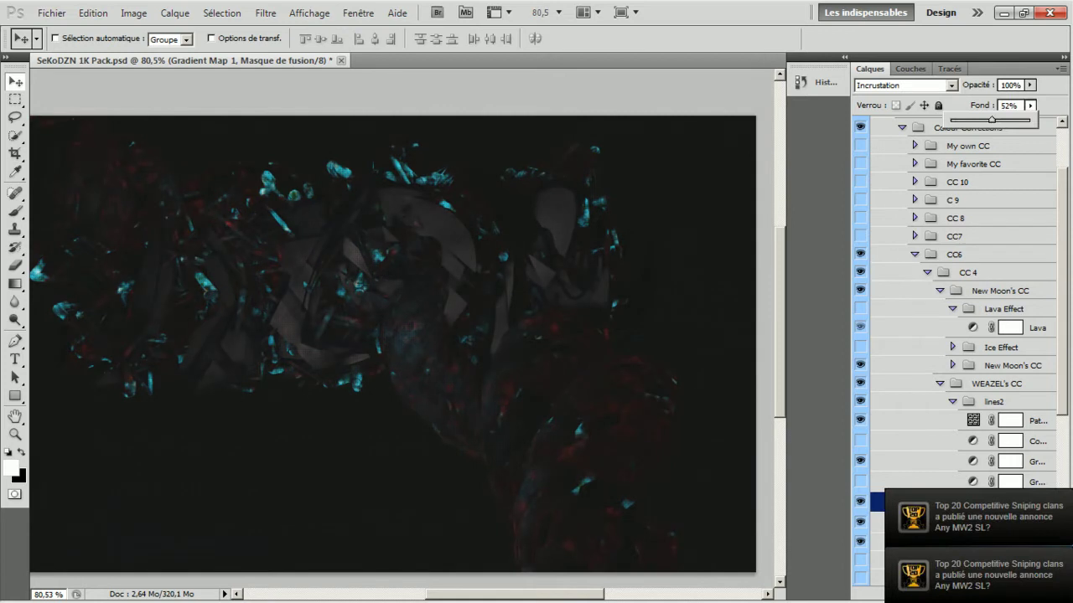
Step: Go through the New Moon's CC, lines2 and WeazelGrey groups inside CC6 to compare their adjustment layers
click(952, 366)
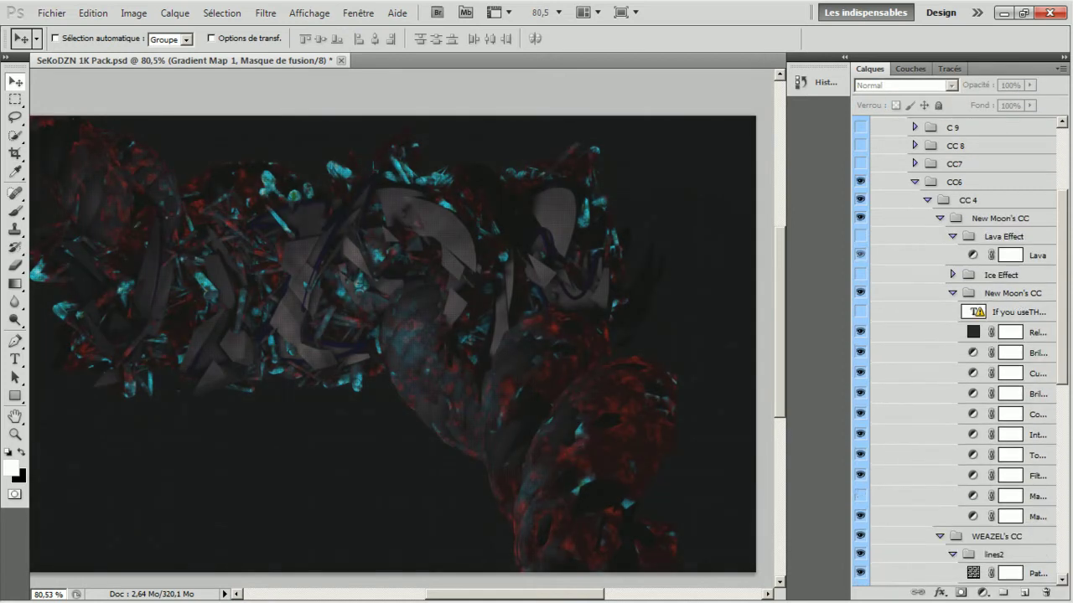
click(952, 292)
click(952, 329)
click(952, 348)
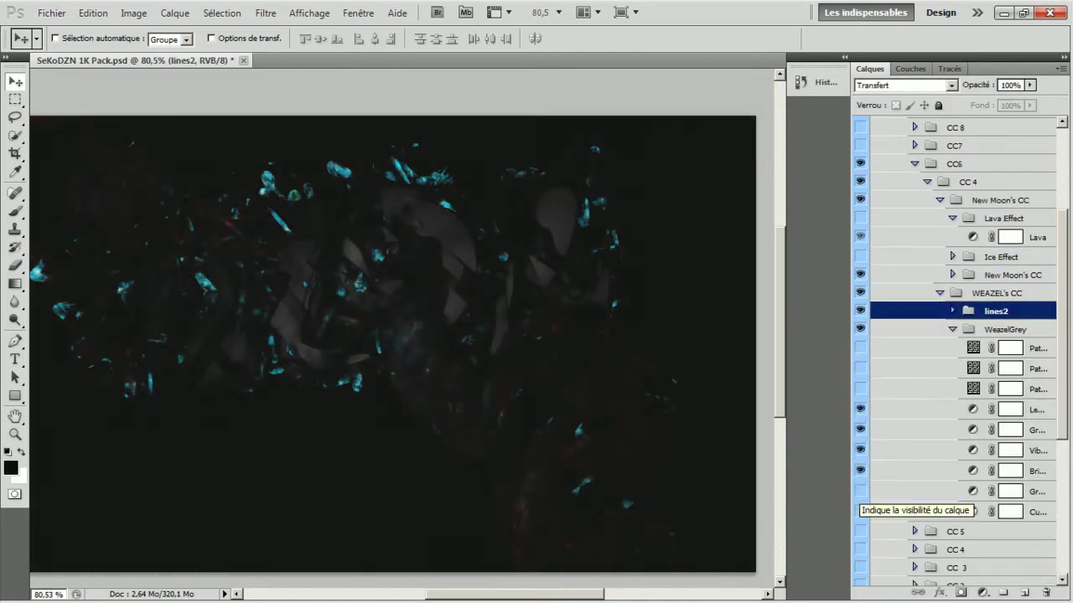
click(952, 330)
Step: Show all adjustment layers of CC6's inner New Moon's CC group and collapse the WEAZEL's CC group
click(952, 275)
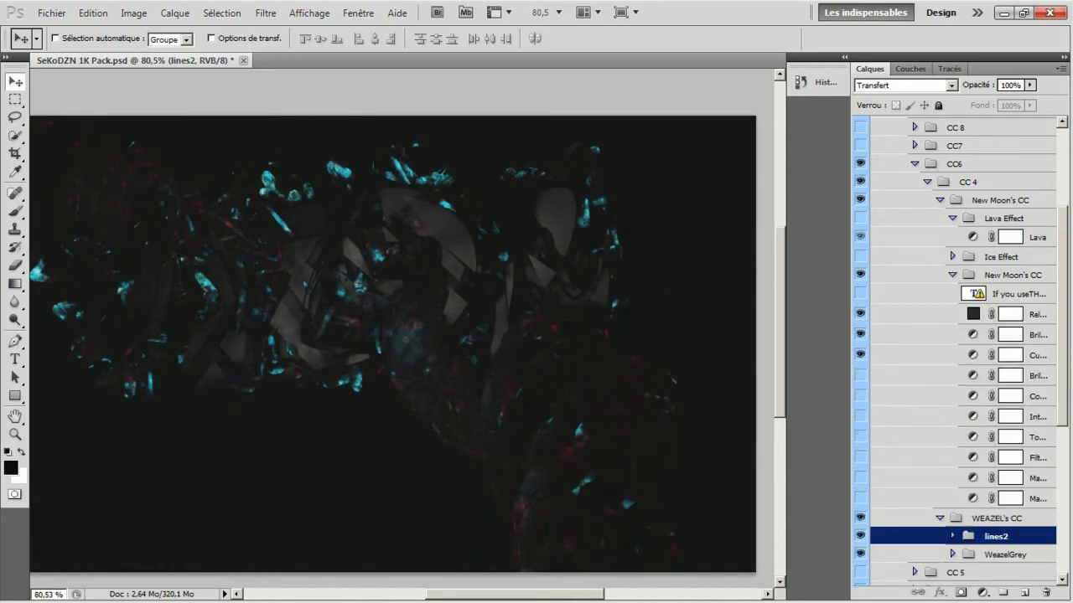
click(952, 537)
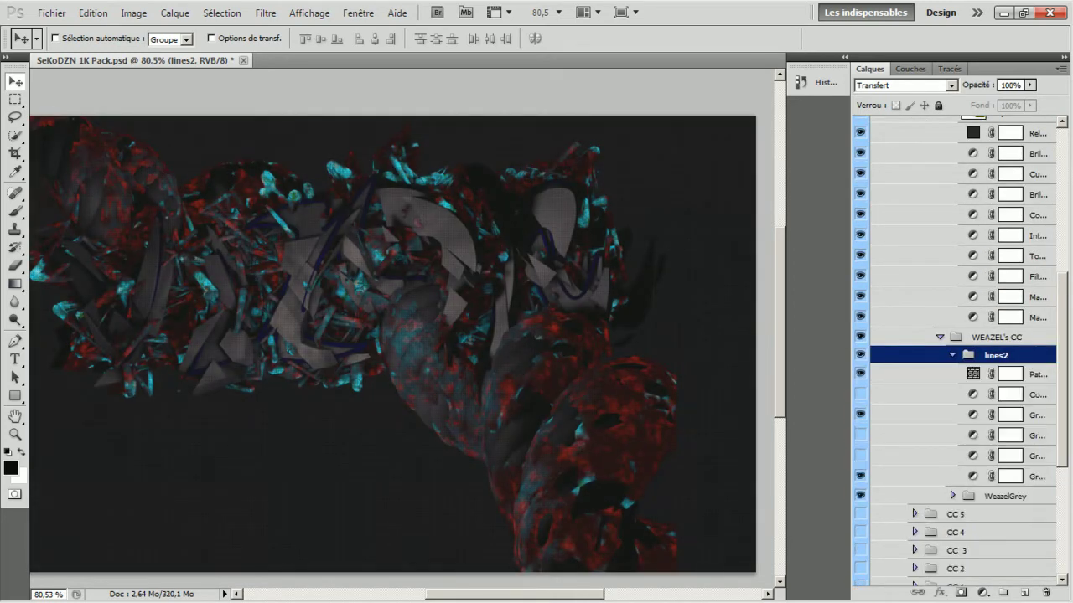
click(939, 336)
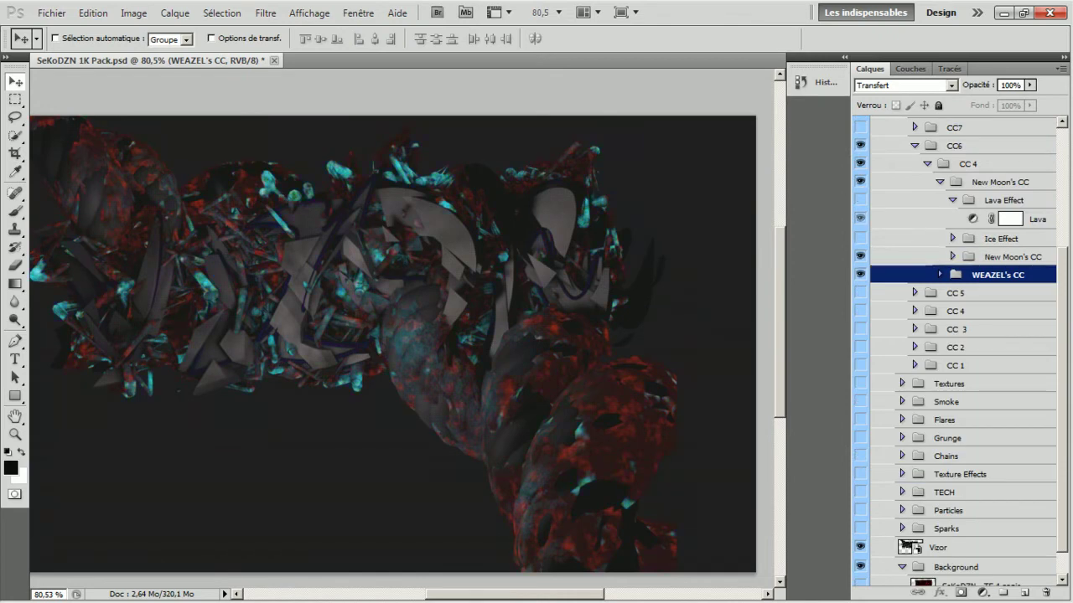
Step: Collapse the CC6 group, show the CC 4 group and go through its New Moon's CC layers
scroll(955, 252, up, 3)
click(955, 244)
click(927, 340)
scroll(955, 335, down, 3)
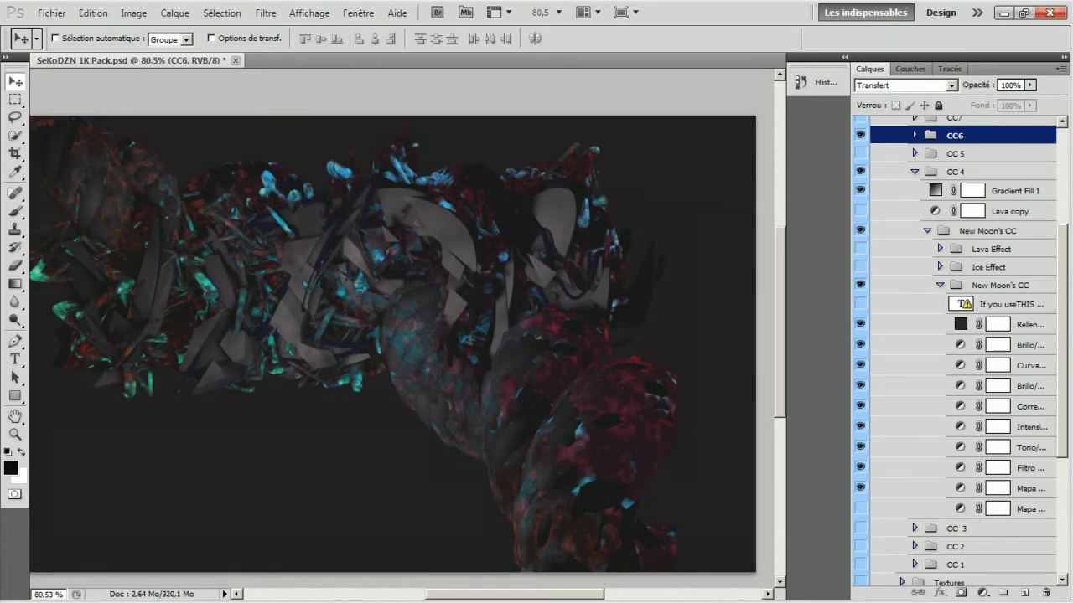
click(940, 285)
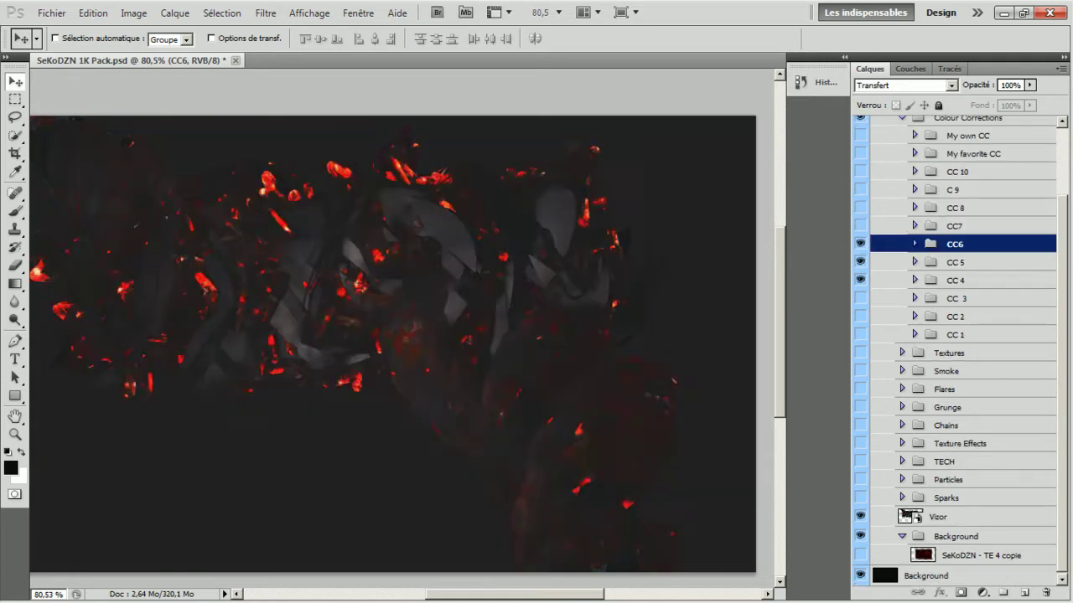
Step: Show the CC 8 group and, within CC V2 By Micro!, show Hue/Saturation and hide the lowest gradient map
click(860, 207)
click(914, 207)
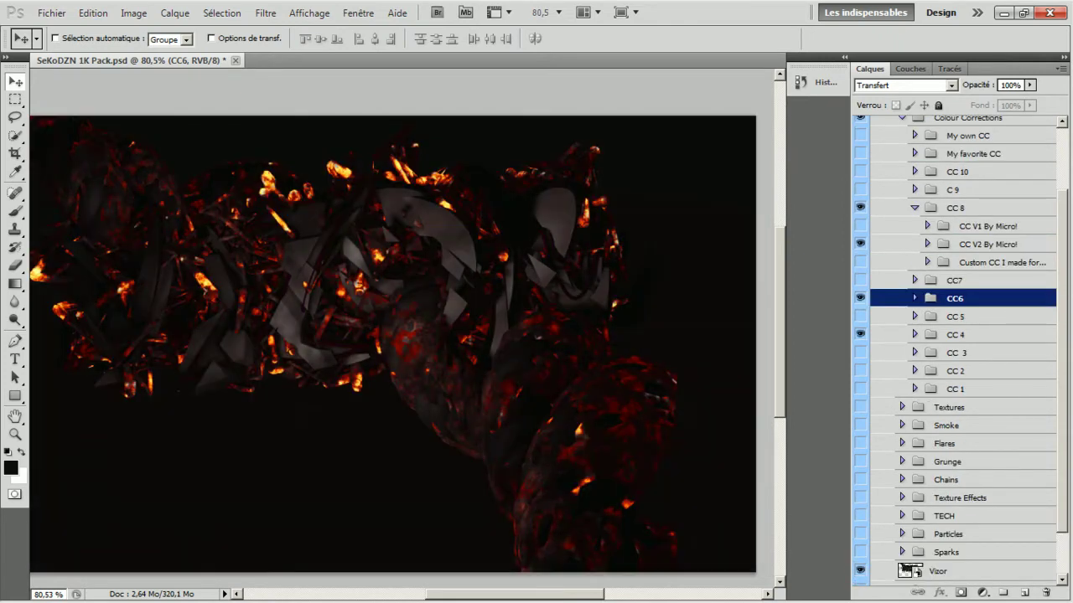
click(991, 226)
click(927, 244)
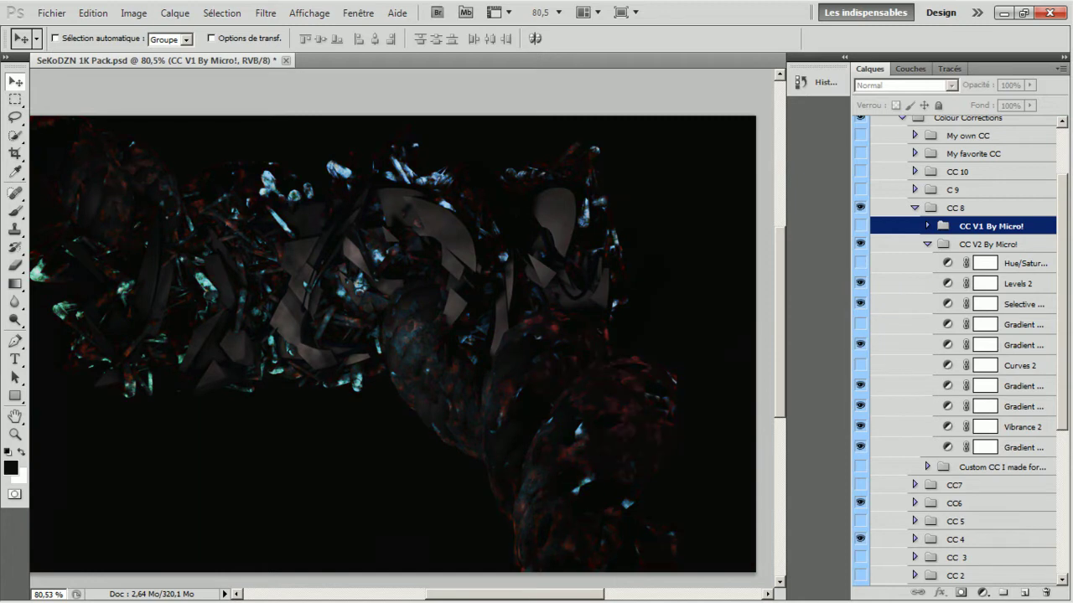
click(860, 466)
click(860, 447)
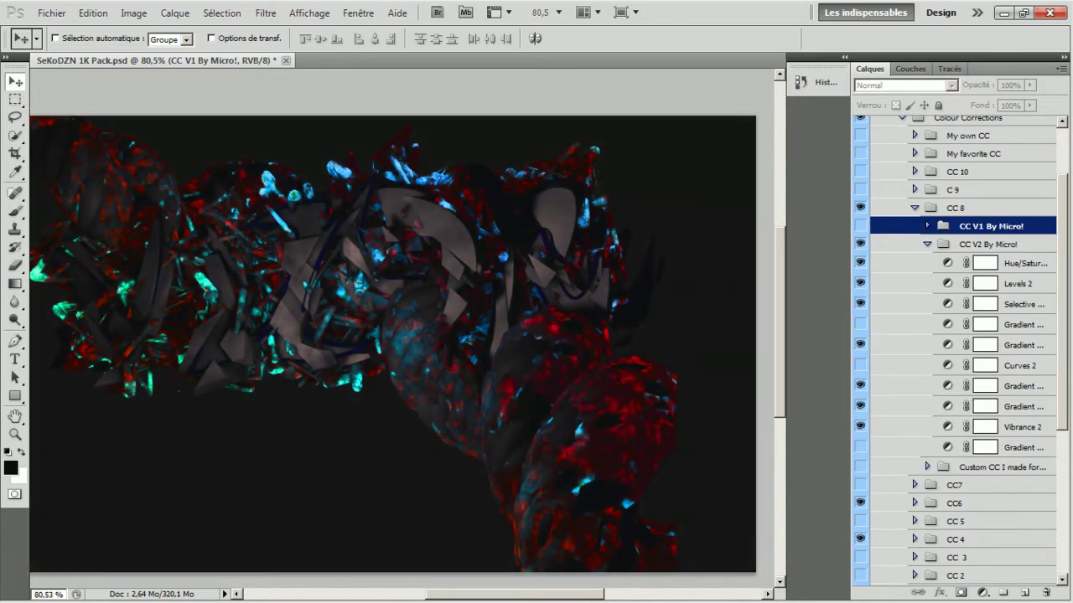
Step: Collapse CC V2 By Micro!, show the CC V1 By Micro! group and toggle its lower adjustment layers
click(927, 244)
click(860, 226)
click(860, 244)
click(927, 225)
click(860, 408)
click(860, 387)
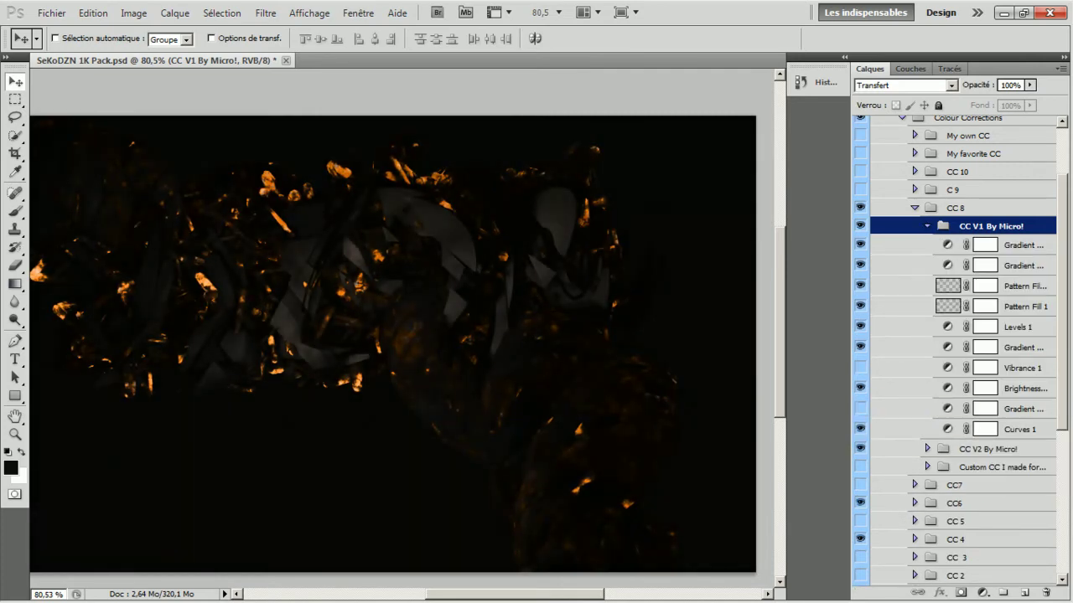
Step: Hide the topmost gradient map of CC V1 By Micro! and test its levels, lower gradient map and curves
click(859, 327)
click(860, 346)
click(860, 244)
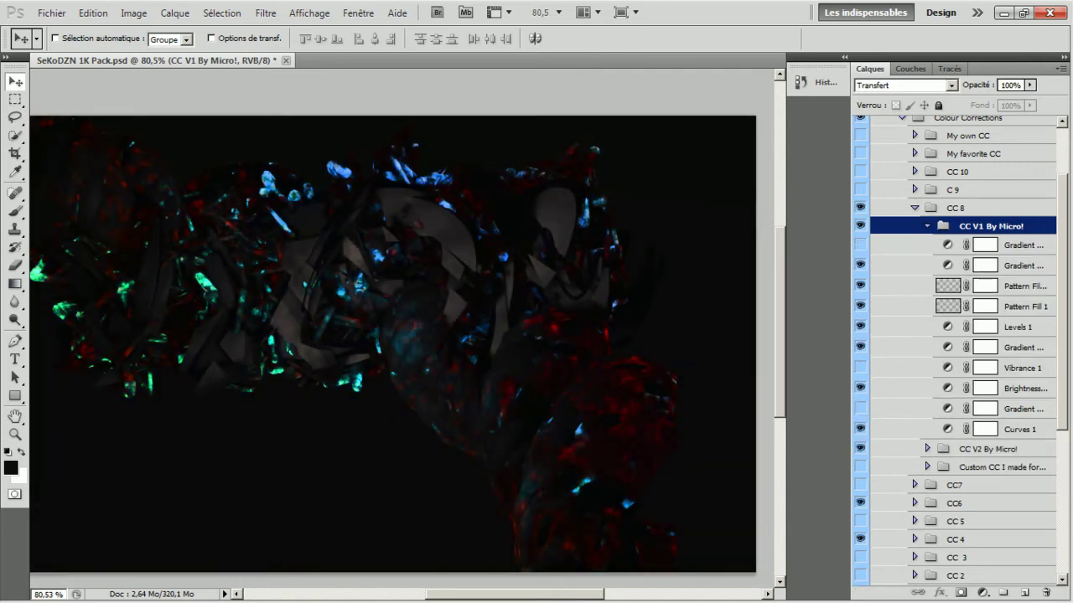
click(860, 429)
click(859, 326)
click(927, 225)
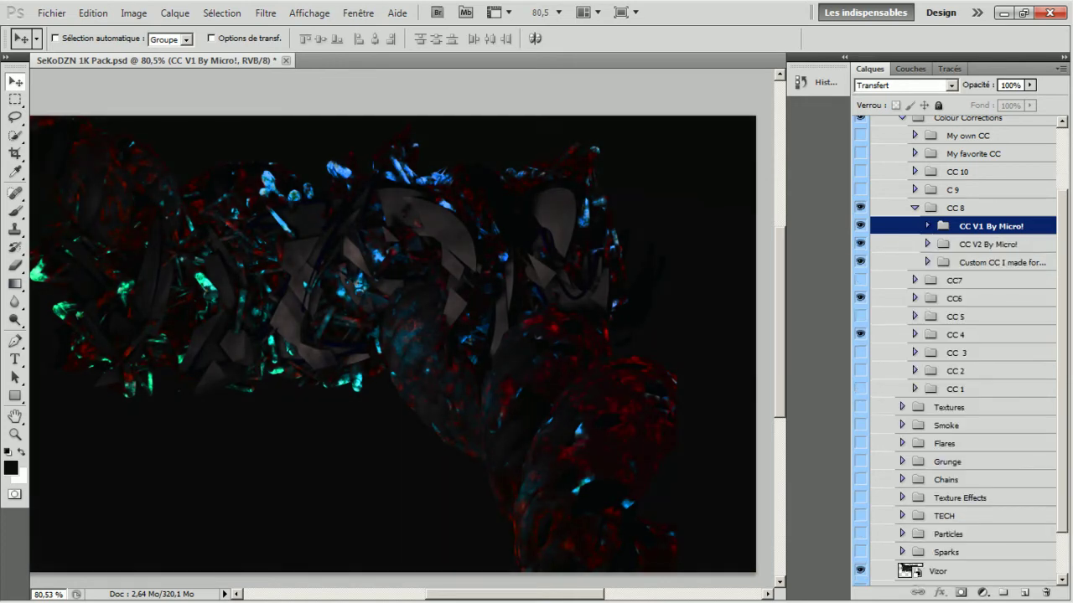
Step: Try the individual adjustment layers of the Custom CC group, and collapse it and the CC 8 group
click(860, 262)
click(927, 263)
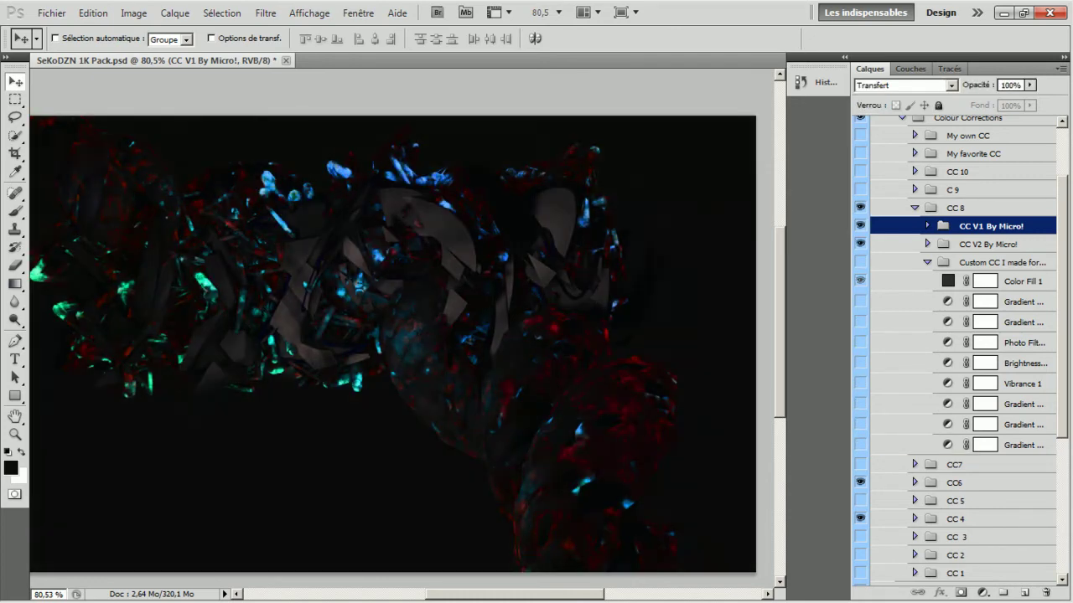
click(860, 301)
click(860, 300)
click(860, 362)
click(860, 362)
click(860, 383)
click(860, 404)
click(927, 262)
click(955, 207)
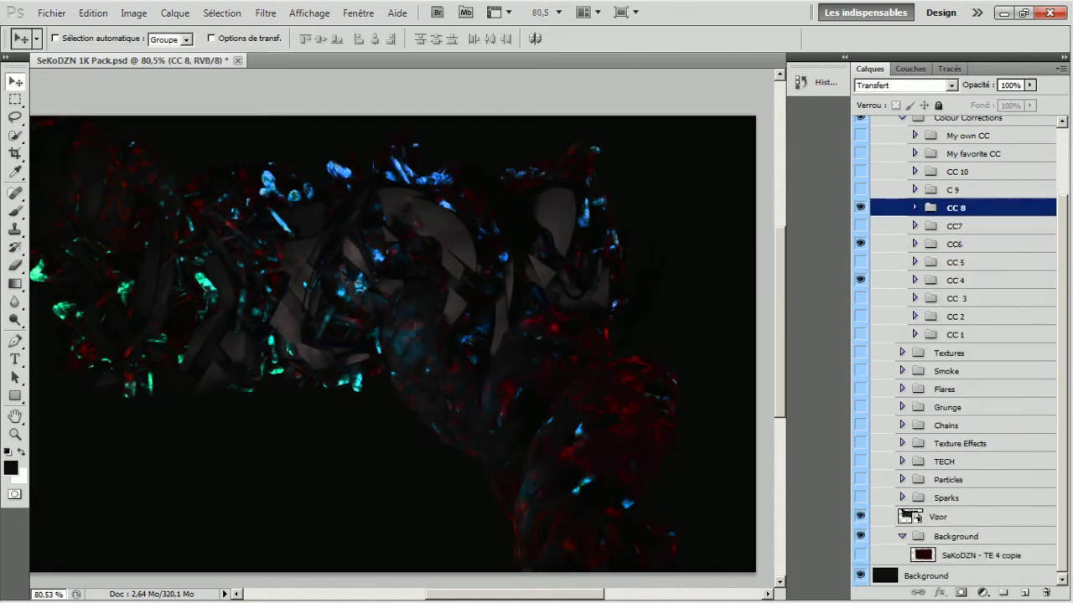
Step: Set the Vizor copie layer's blend mode to Densité couleur - and lower its fill
scroll(955, 336, up, 3)
click(860, 153)
click(860, 208)
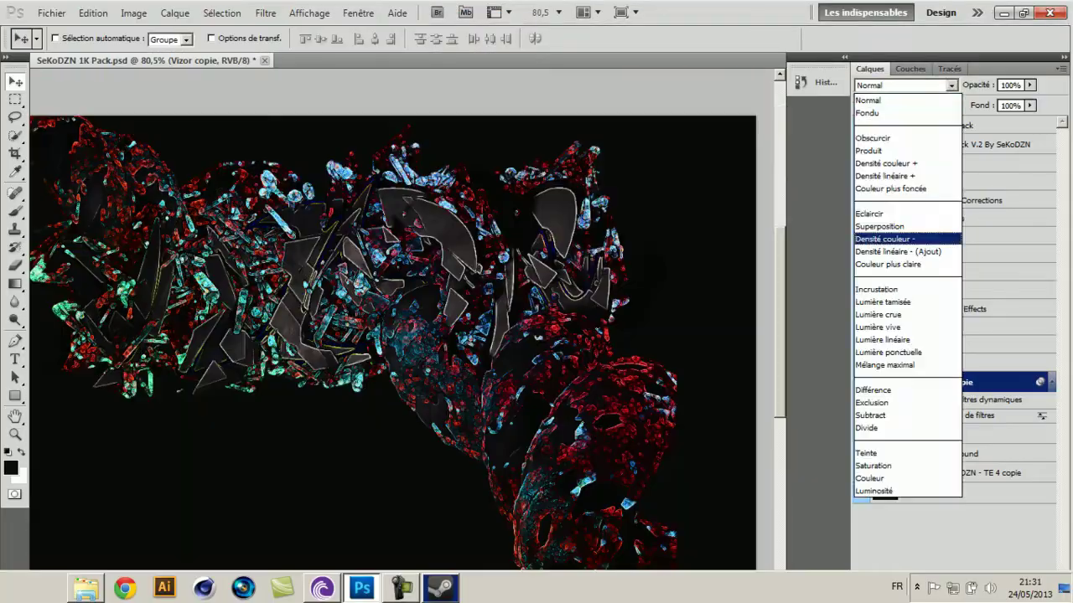
click(884, 239)
drag(1029, 105, 989, 119)
click(973, 144)
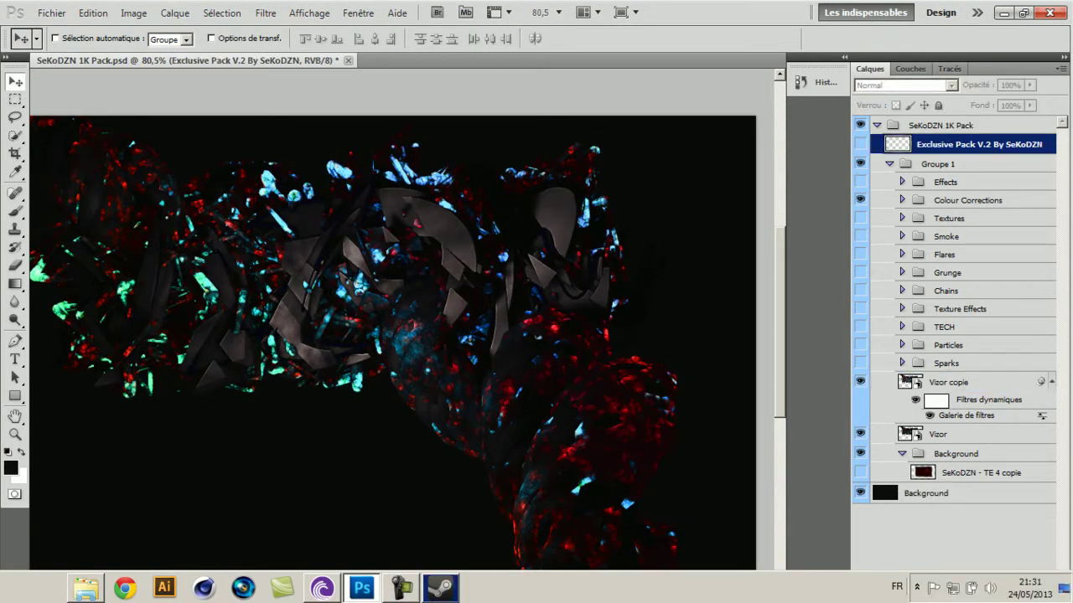
click(429, 399)
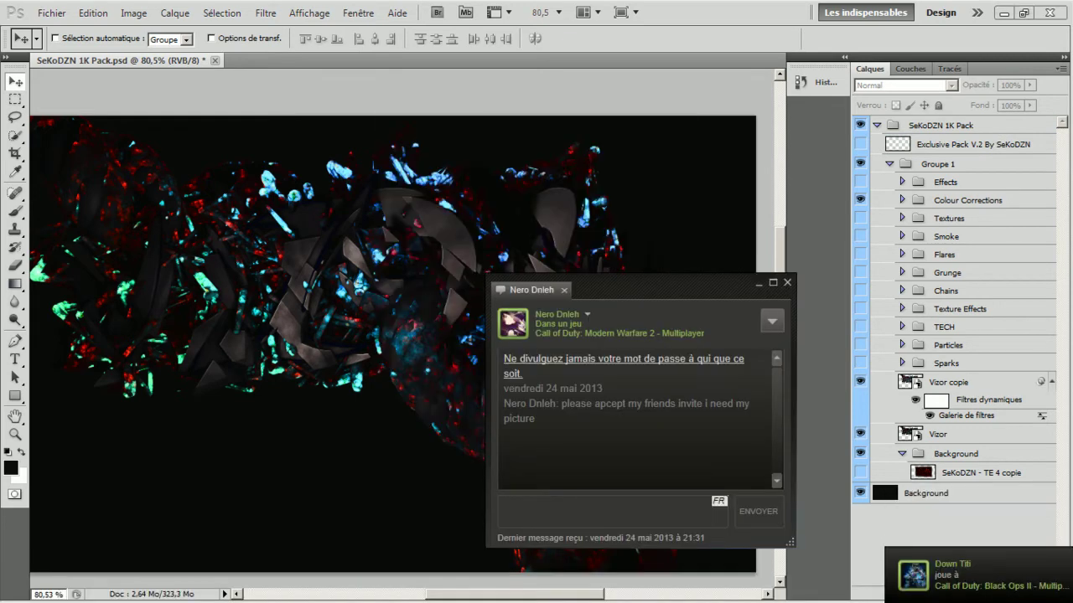
click(917, 587)
right_click(922, 520)
click(439, 587)
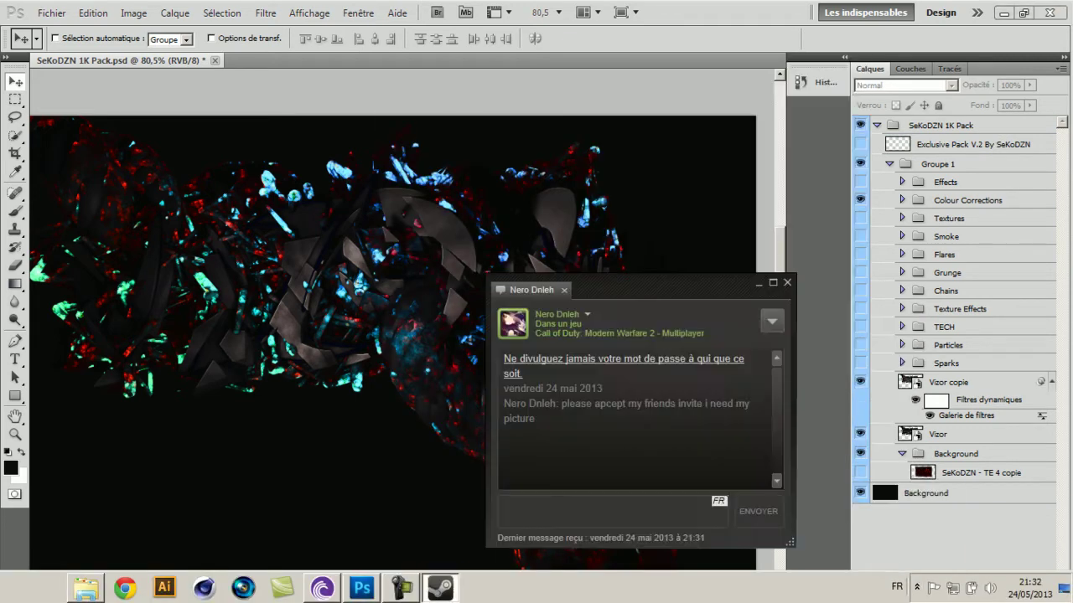
key(alt+Tab)
Step: Add a new empty layer above Exclusive Pack V.2 By SeKoDZN and switch to the Eraser tool
key(ctrl+shift+alt+n)
text(b)
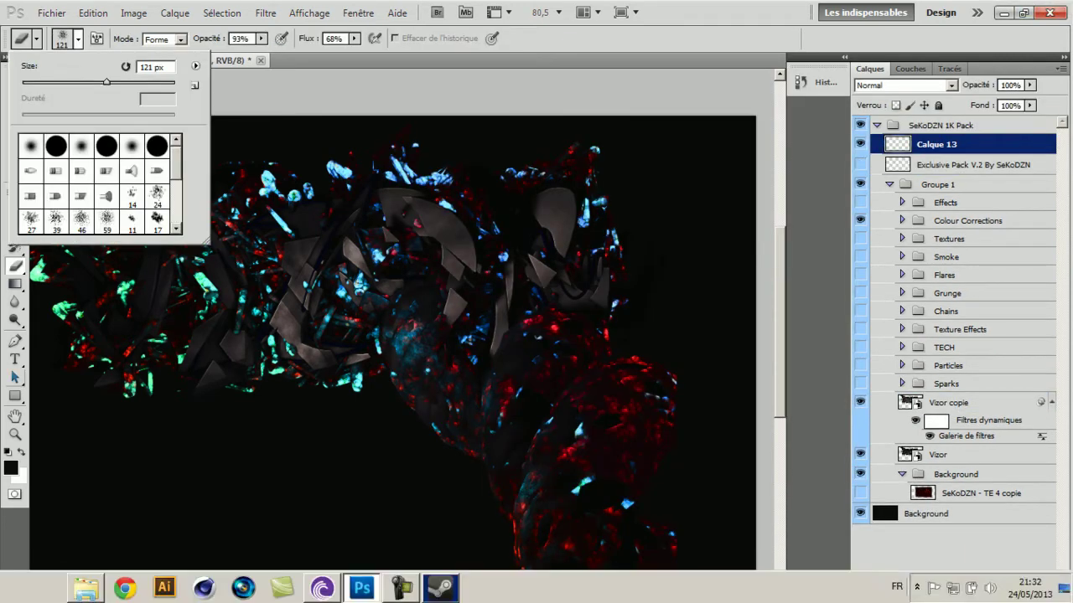
text(the)
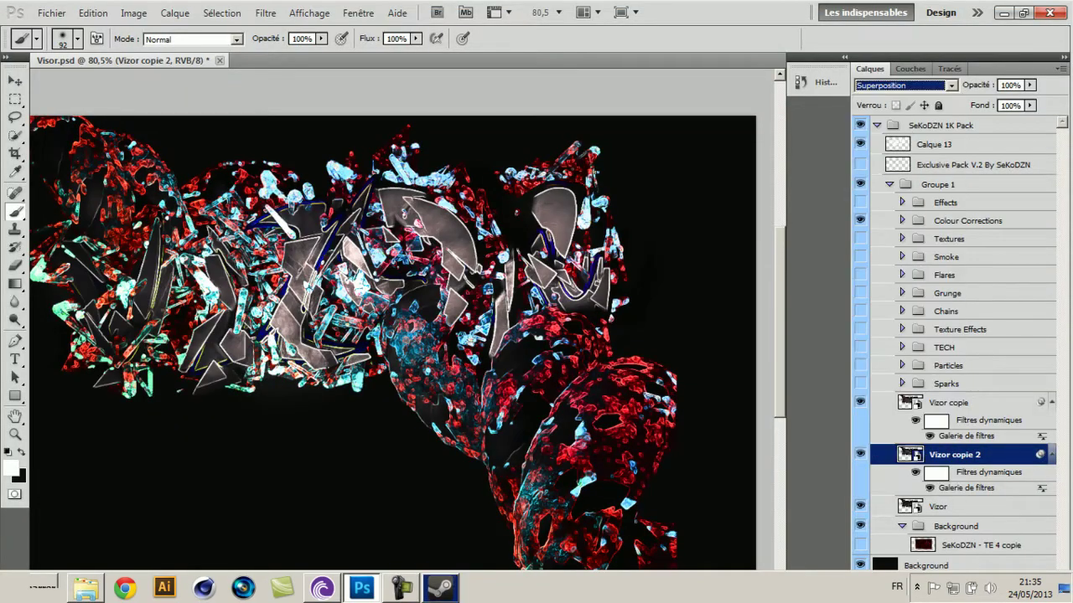
Step: Set the Vizor copie 2 layer's fill to 8%
drag(1029, 104, 954, 120)
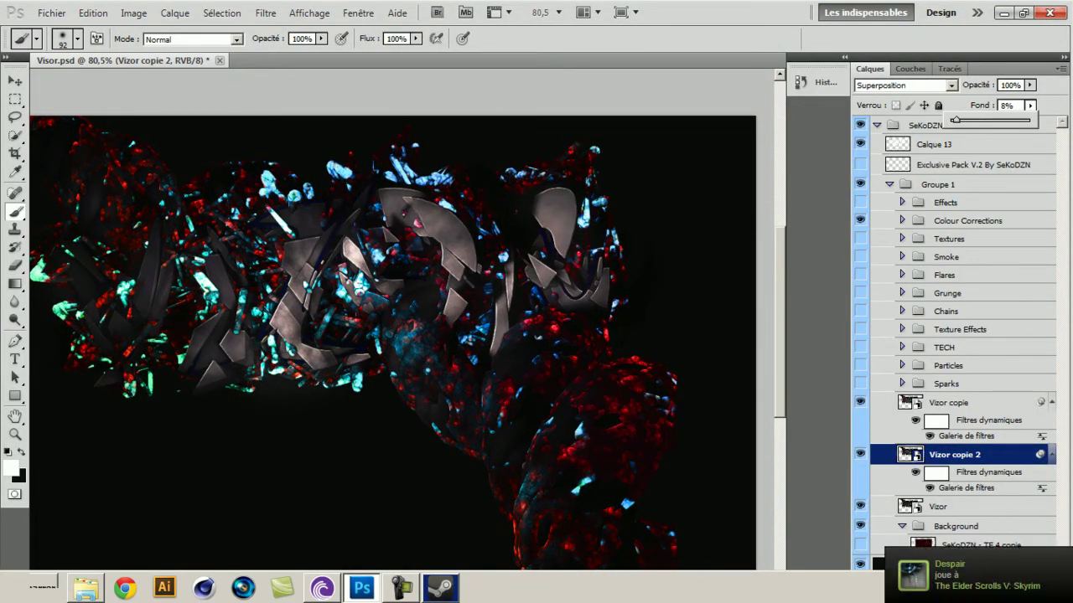